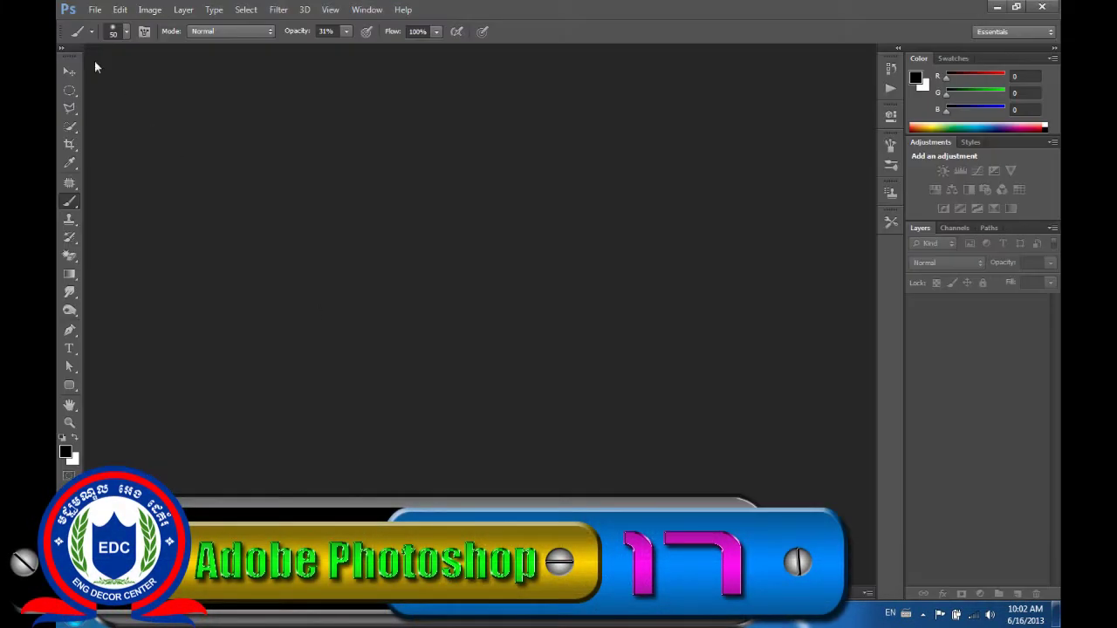
# Step: Navigate the Open dialog up from Lesson-16 into the Lesson-17 folder
pyautogui.click(94, 11)
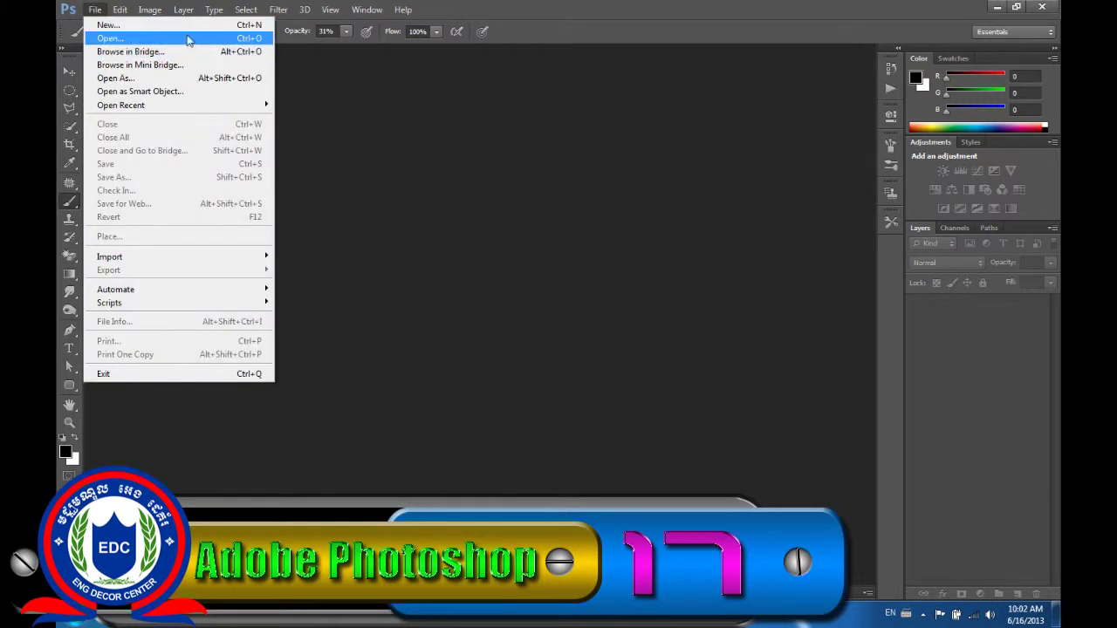
pyautogui.click(187, 40)
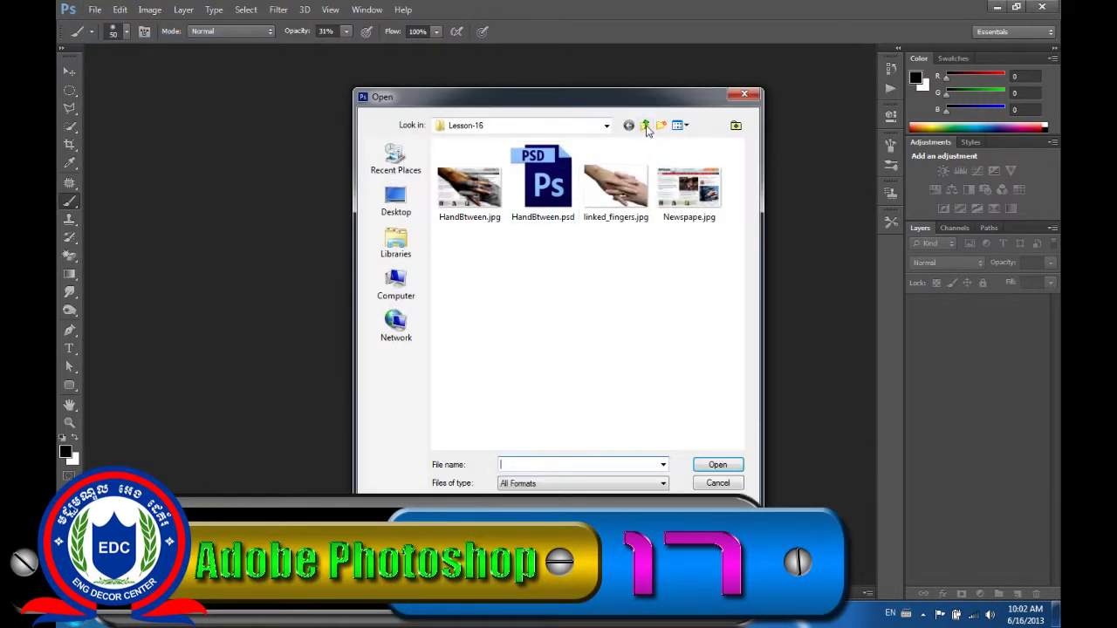
pyautogui.click(644, 125)
pyautogui.doubleClick(485, 373)
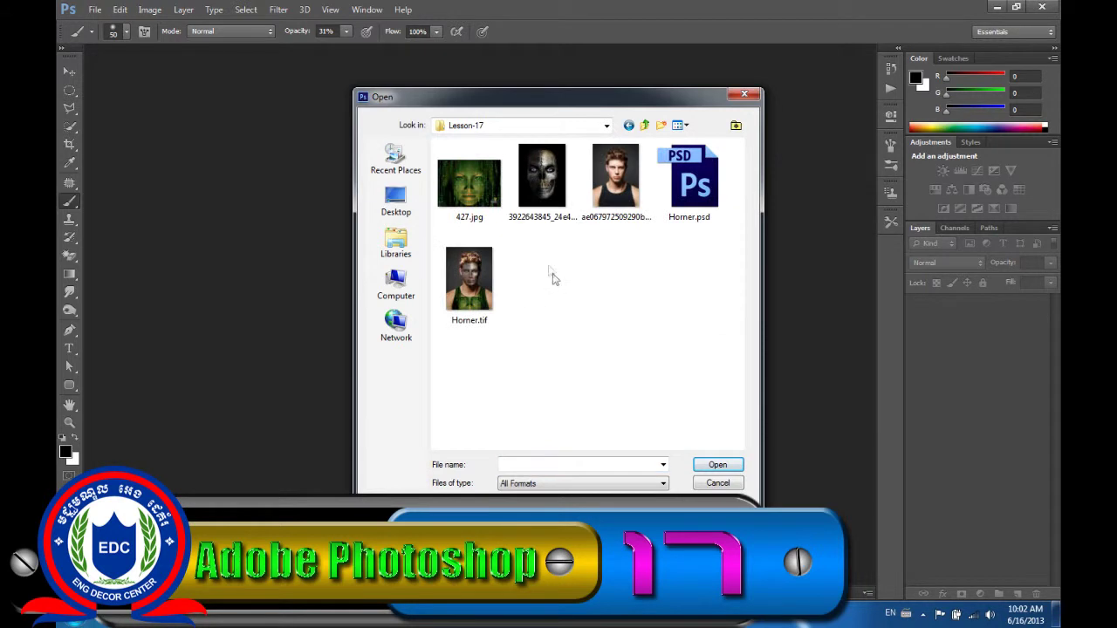
# Step: Select 427.jpg, the skull image and the man's portrait, and open all three
pyautogui.click(541, 174)
pyautogui.click(469, 183)
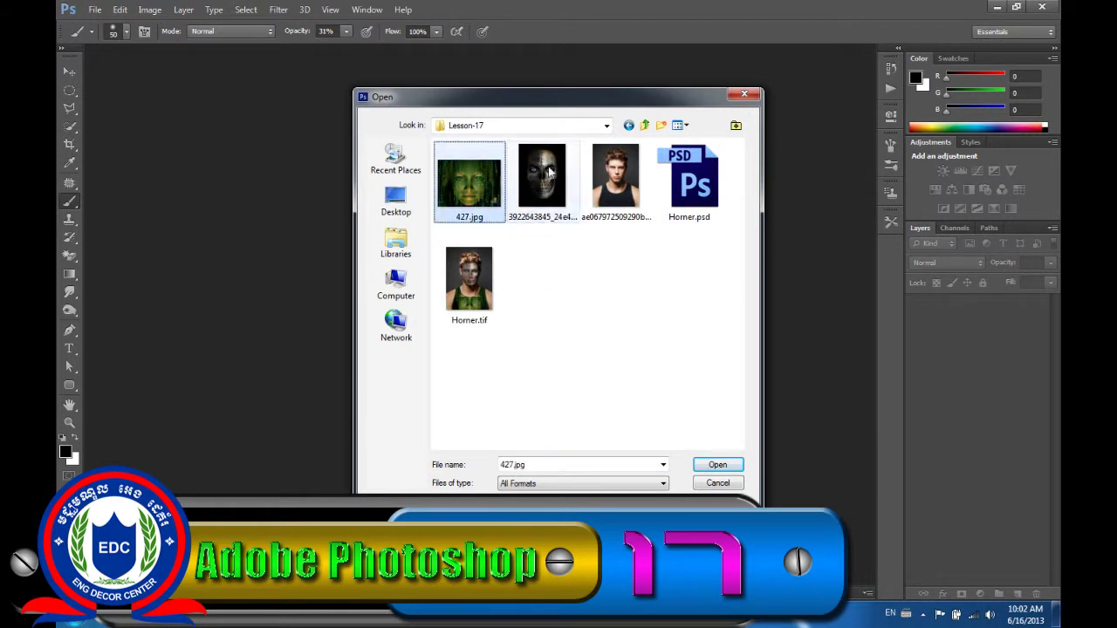
pyautogui.click(615, 175)
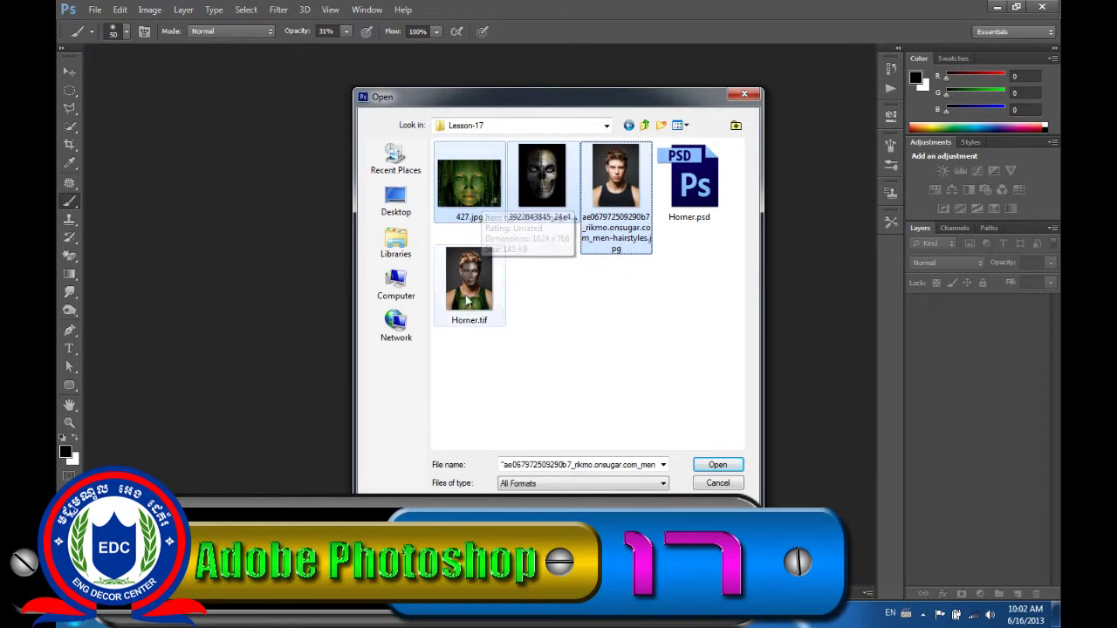
pyautogui.click(731, 468)
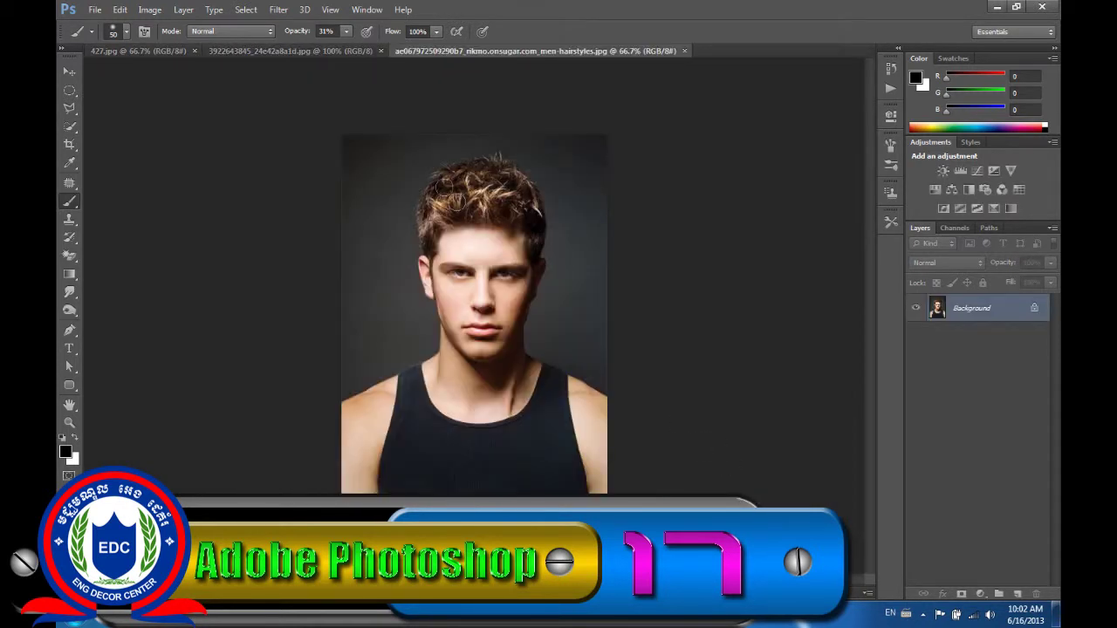
pyautogui.click(334, 51)
# Step: Drag the 427.jpg Matrix-face image with the Move tool onto the portrait as Layer 1
pyautogui.click(139, 51)
pyautogui.click(285, 49)
pyautogui.click(441, 49)
pyautogui.click(70, 72)
pyautogui.click(288, 50)
pyautogui.click(131, 50)
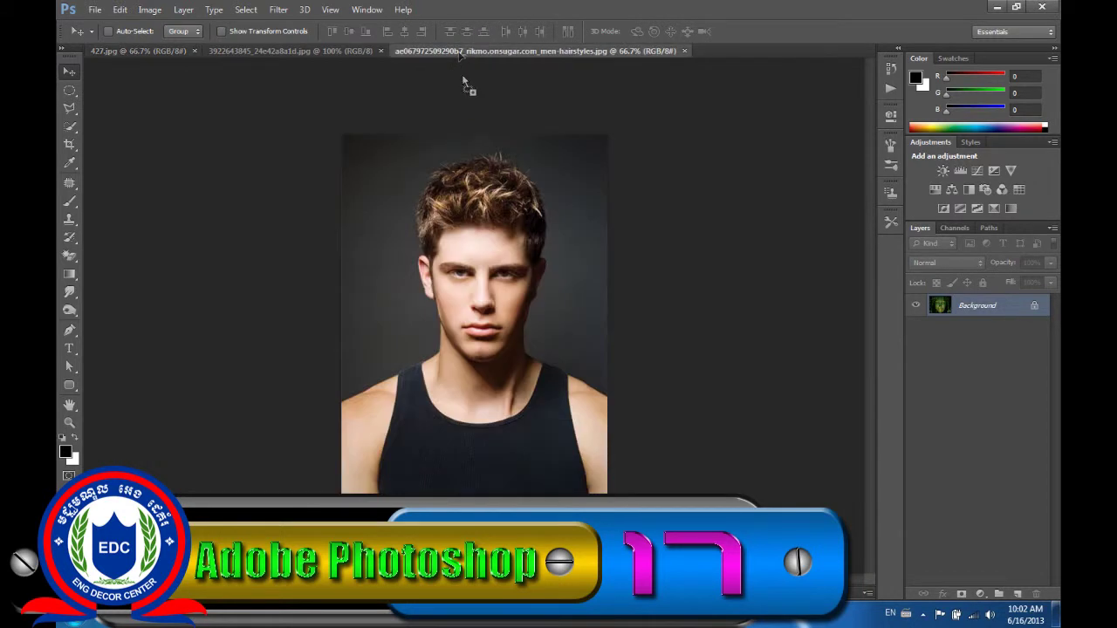
pyautogui.moveTo(459, 54); pyautogui.dragTo(484, 301)
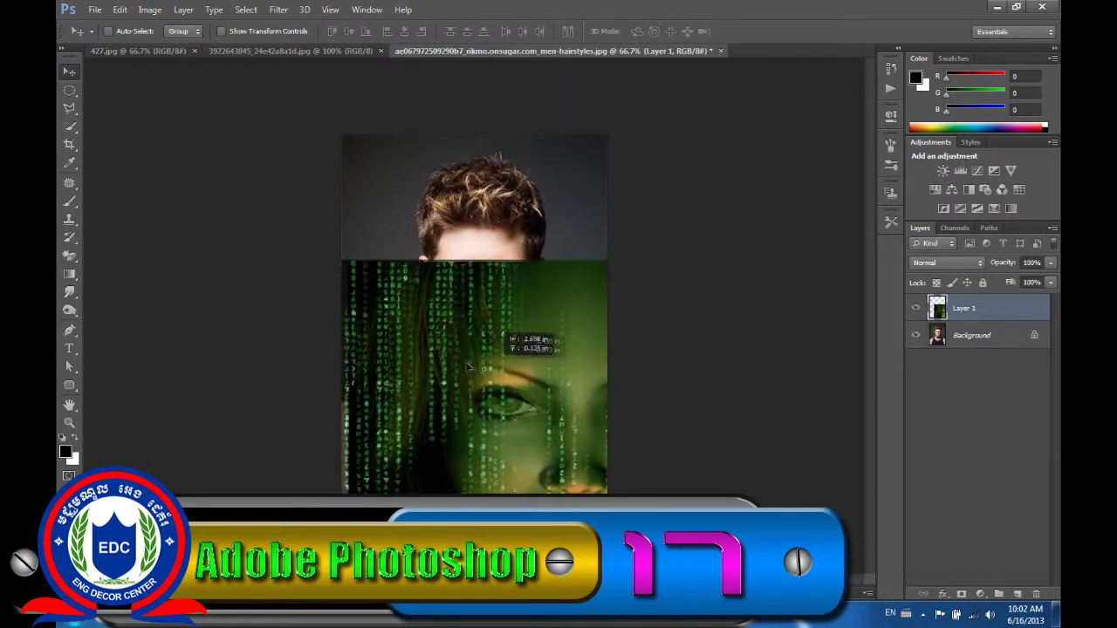
# Step: Scale the Matrix-face layer to about 59% and move it down below the man's chin
pyautogui.moveTo(574, 377); pyautogui.dragTo(403, 369)
pyautogui.hotkey('ctrl', 't')
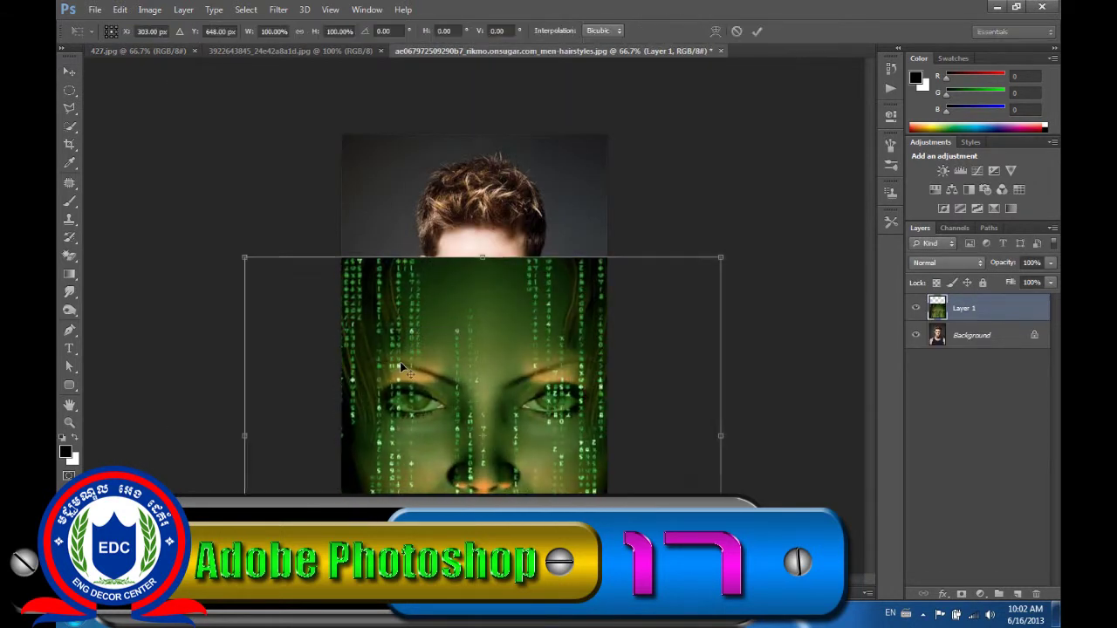
pyautogui.moveTo(244, 257); pyautogui.dragTo(316, 358)
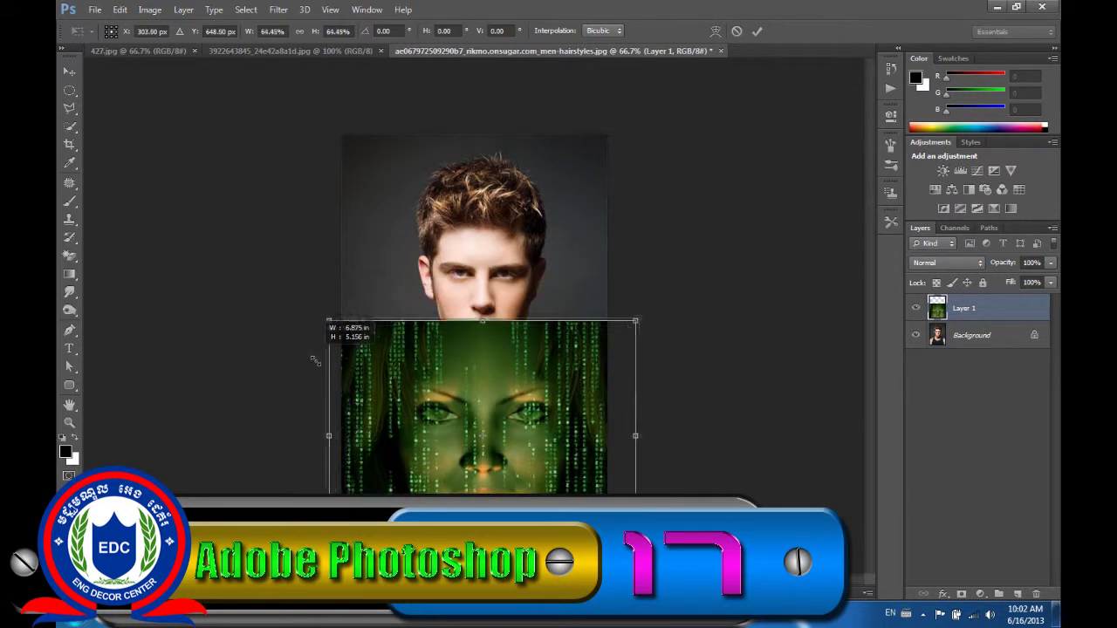
pyautogui.moveTo(527, 368); pyautogui.dragTo(525, 394)
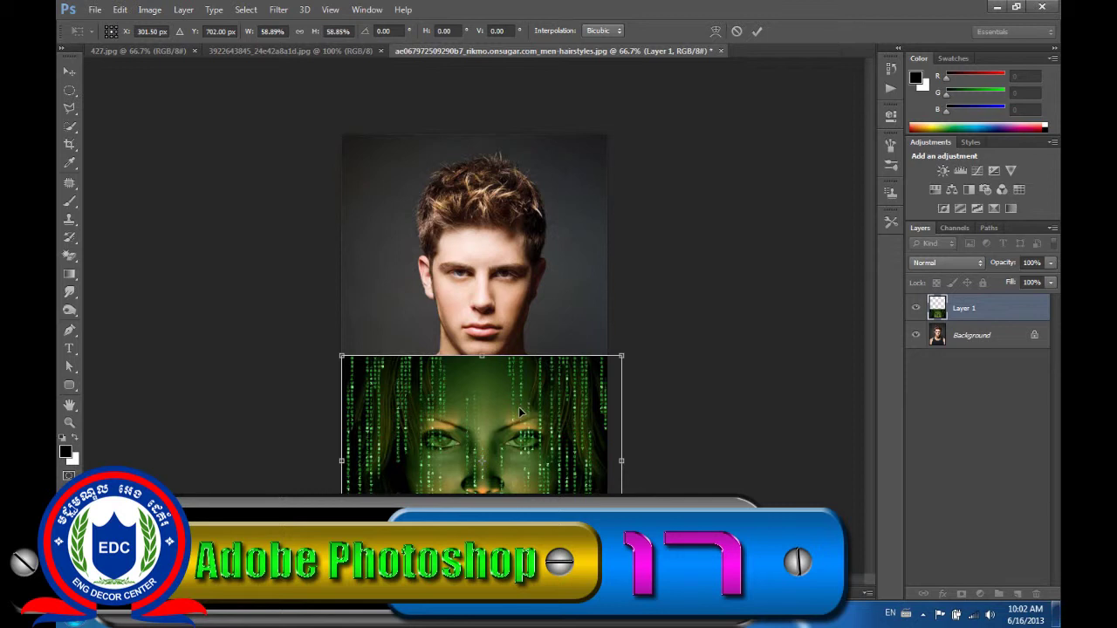
pyautogui.press('Return')
pyautogui.click(1052, 263)
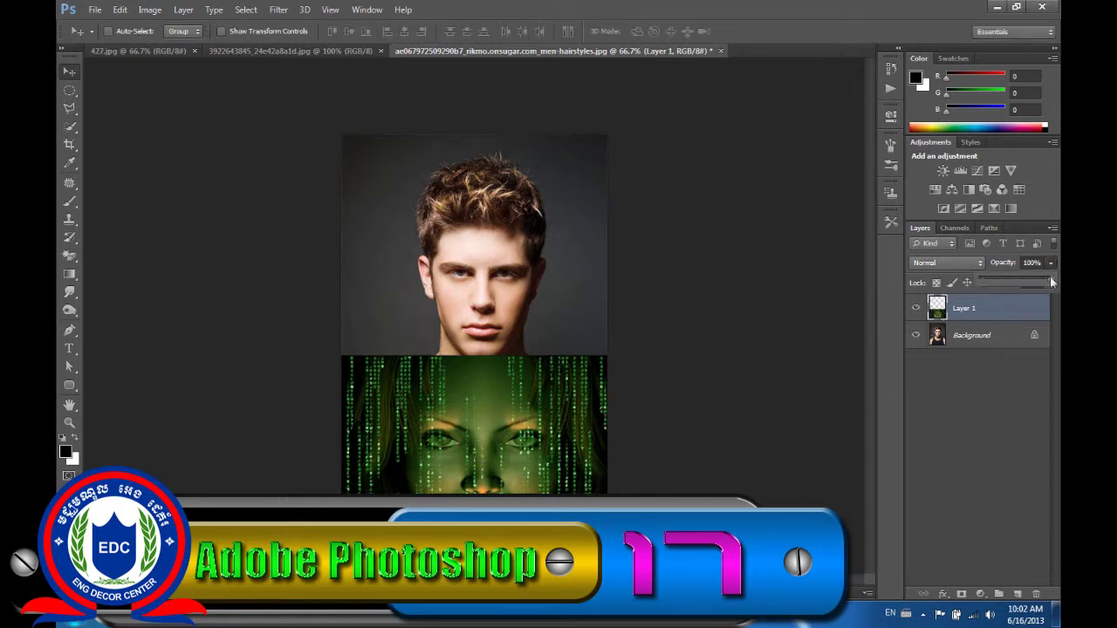
# Step: Set Layer 1's opacity to 50% so the torso shows through
pyautogui.moveTo(1029, 282); pyautogui.dragTo(1018, 282)
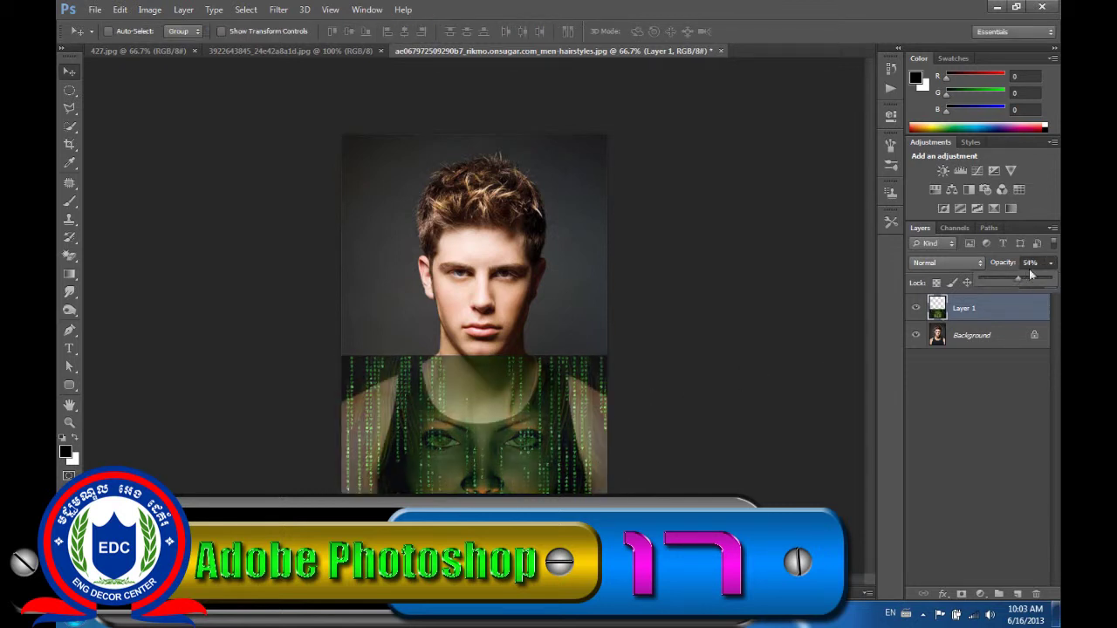
pyautogui.write('50')
pyautogui.press('Return')
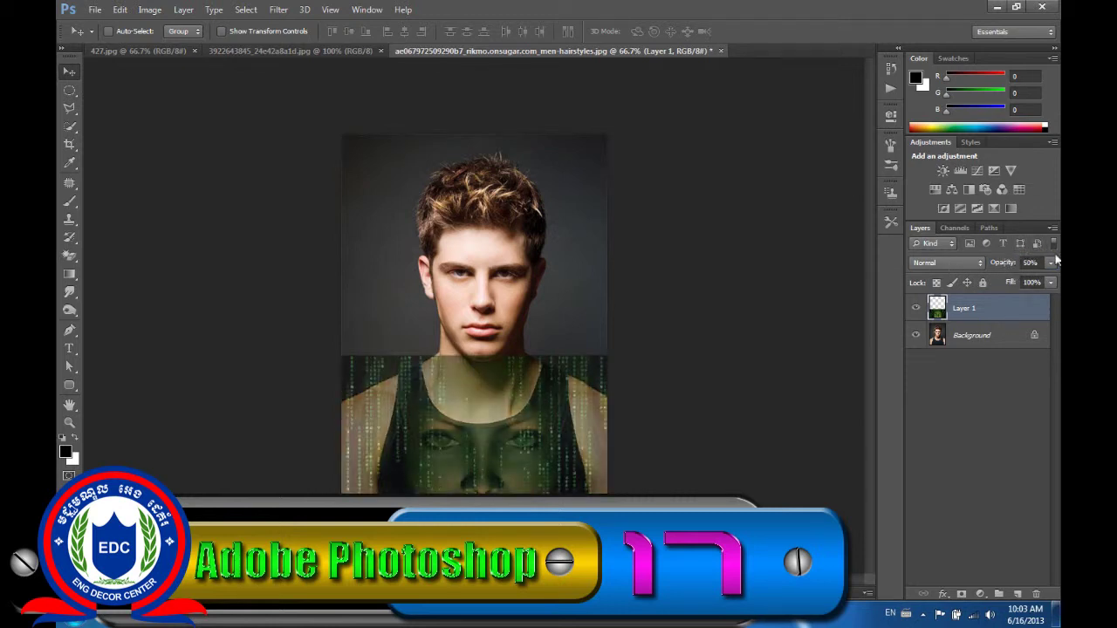
pyautogui.hotkey('ctrl', '+')
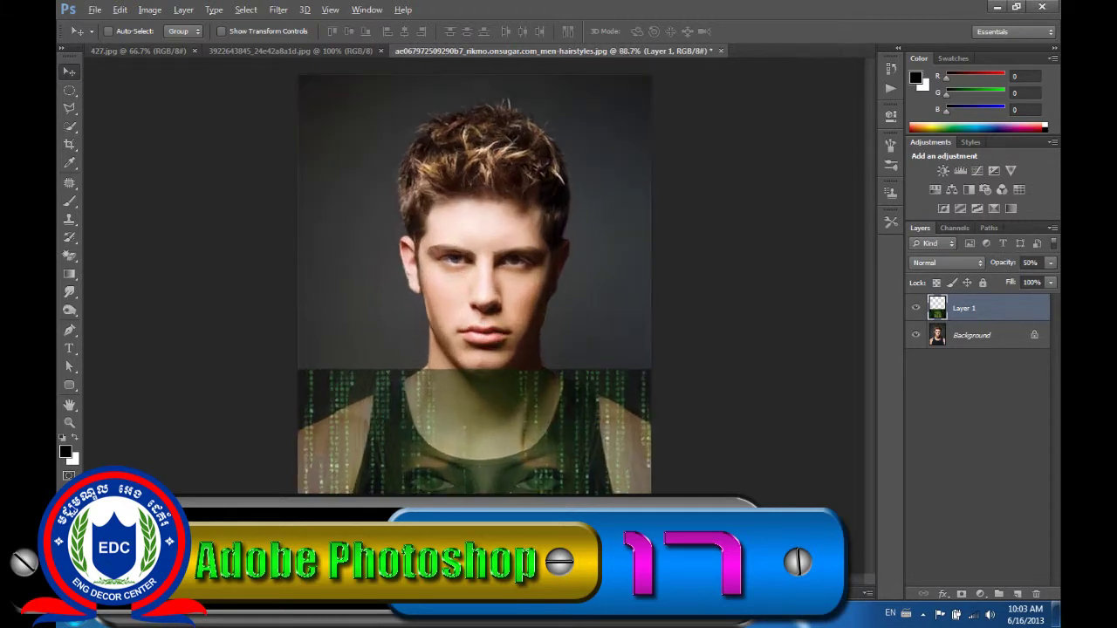
# Step: Free-transform Layer 1 down to about 82% and fit it across the chest
pyautogui.hotkey('ctrl', 't')
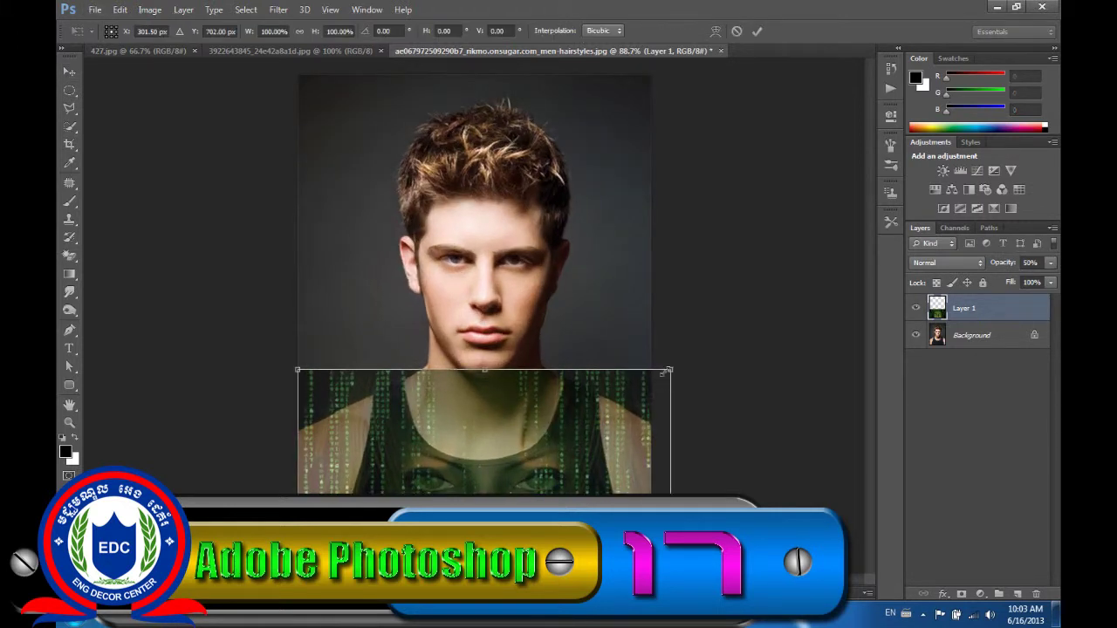
pyautogui.moveTo(672, 369); pyautogui.dragTo(653, 381)
pyautogui.moveTo(541, 476); pyautogui.dragTo(567, 449)
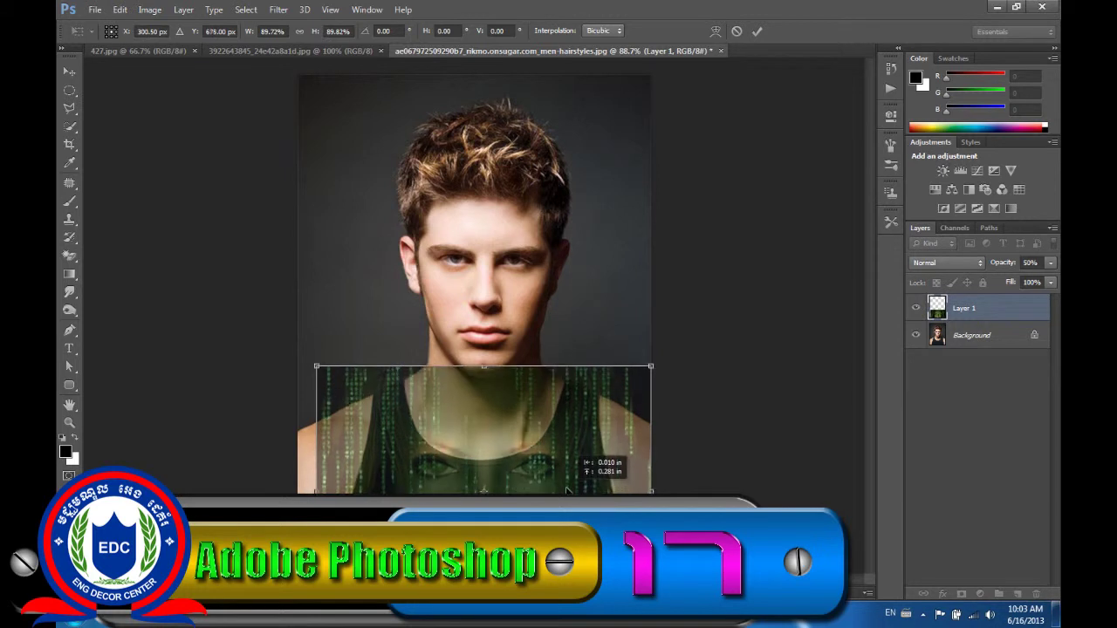
pyautogui.moveTo(650, 358); pyautogui.dragTo(638, 372)
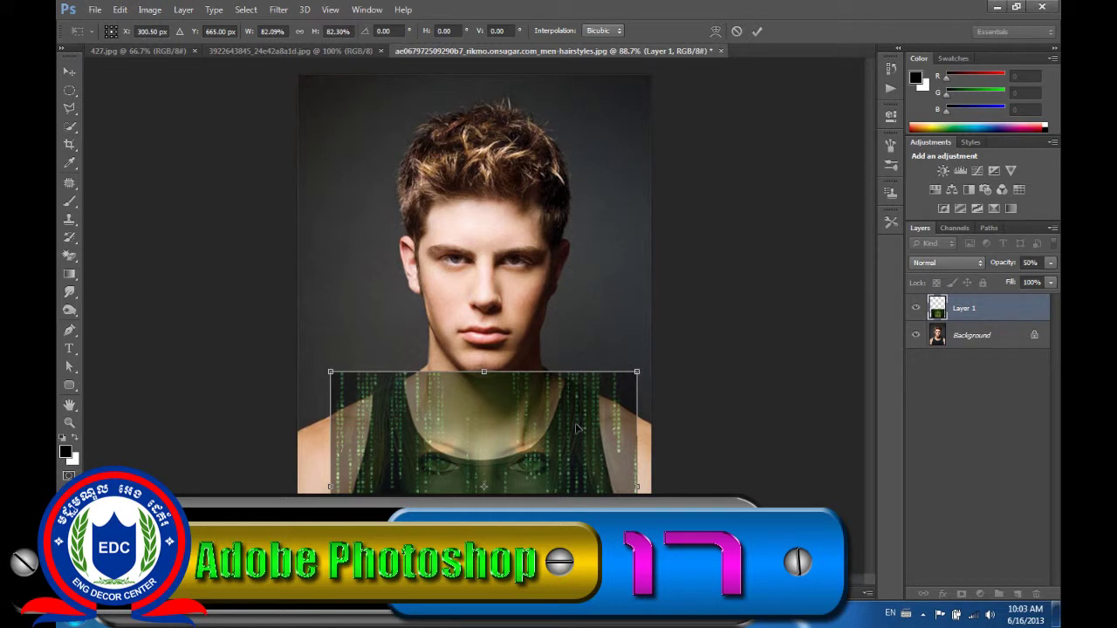
pyautogui.press('Return')
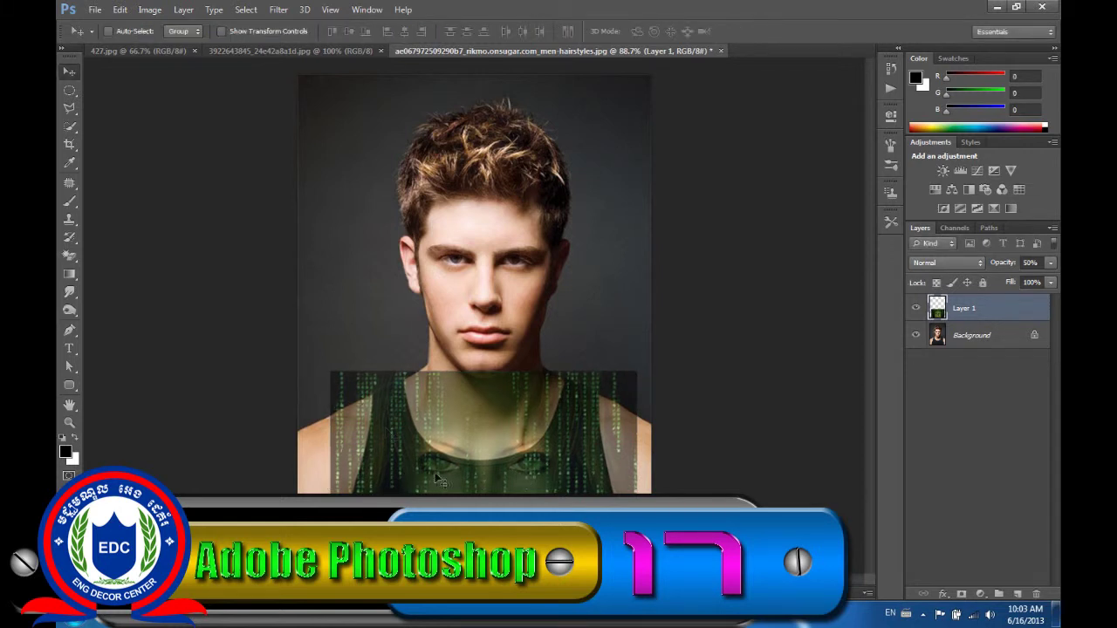
pyautogui.scroll(3, 182, 332)
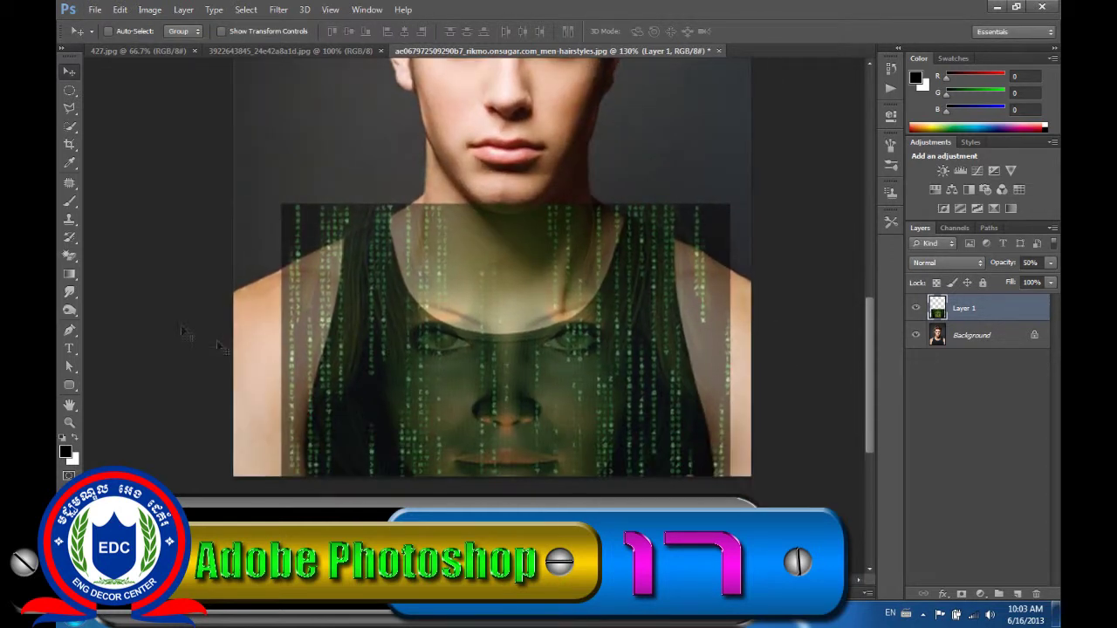
# Step: With a soft round Eraser at 30–40 px, erase the Matrix layer's spill over the left shoulder
pyautogui.click(69, 255)
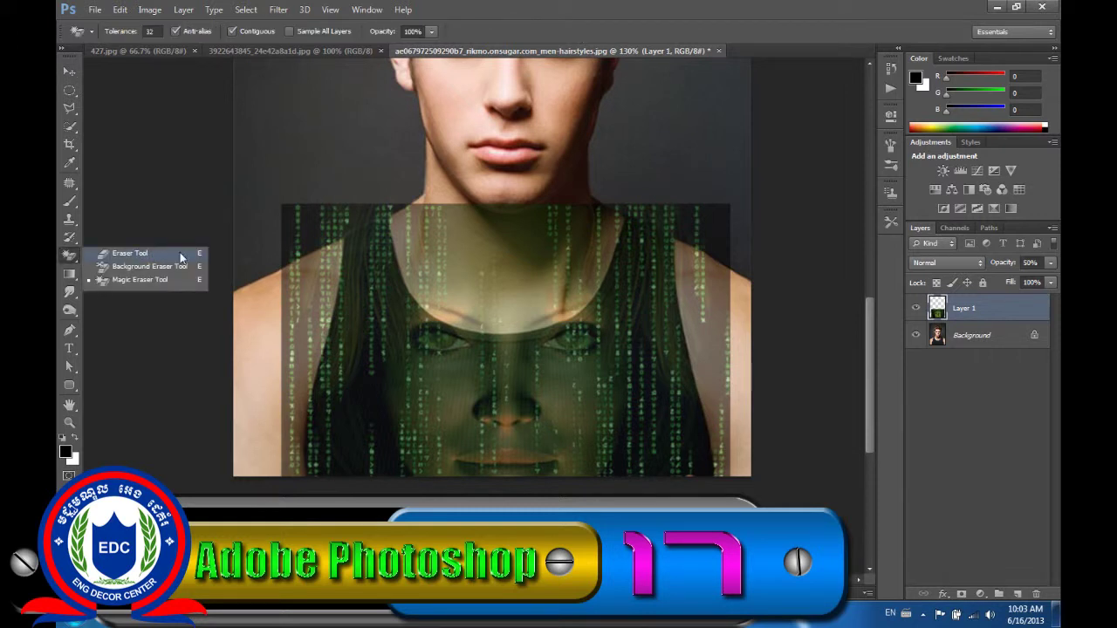
pyautogui.click(131, 253)
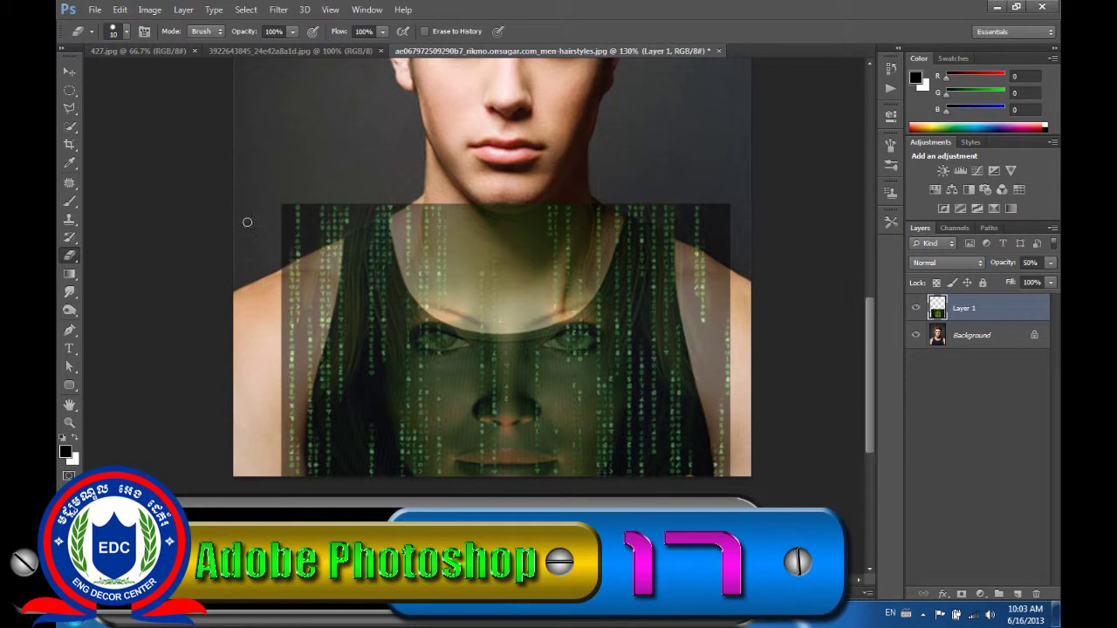
pyautogui.press(']')
pyautogui.press(']')
pyautogui.press(']')
pyautogui.moveTo(295, 209); pyautogui.dragTo(259, 286)
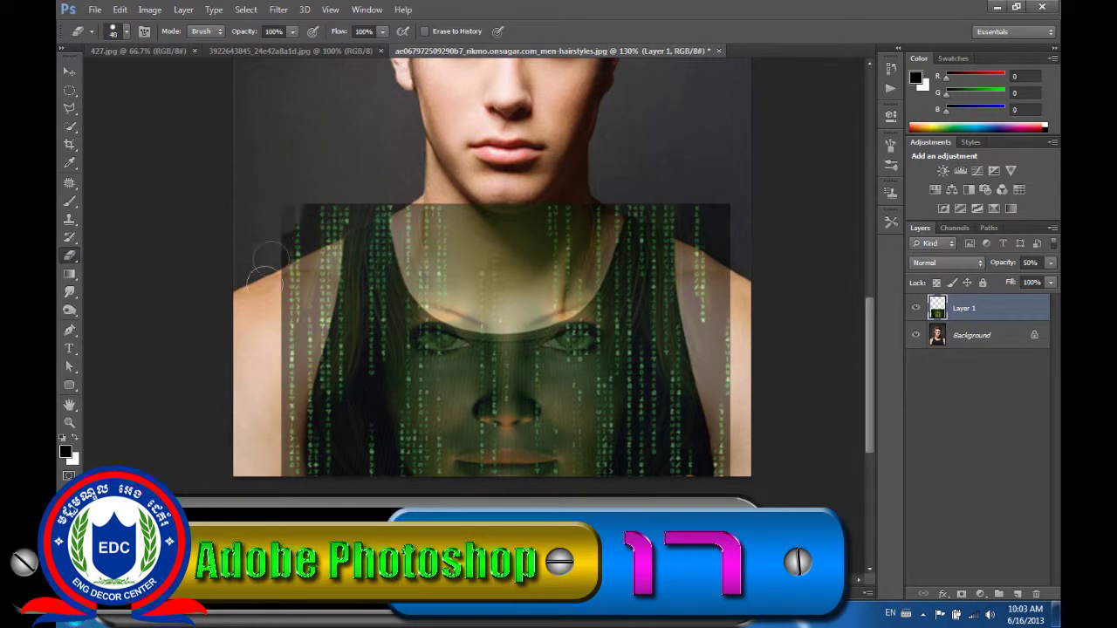
pyautogui.click(126, 31)
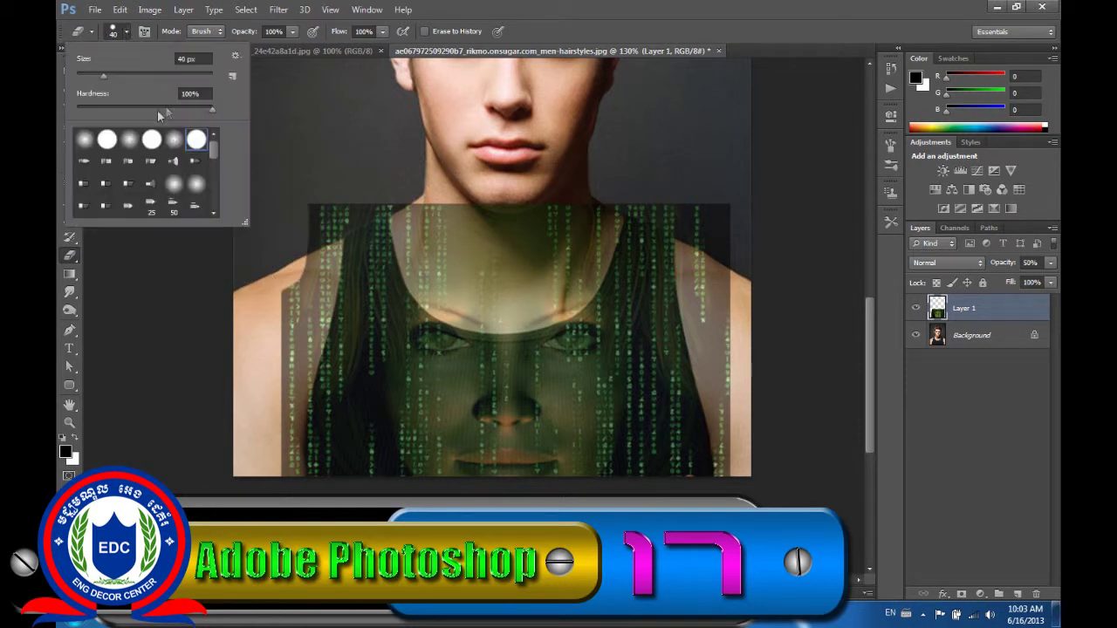
pyautogui.click(175, 139)
pyautogui.press('Return')
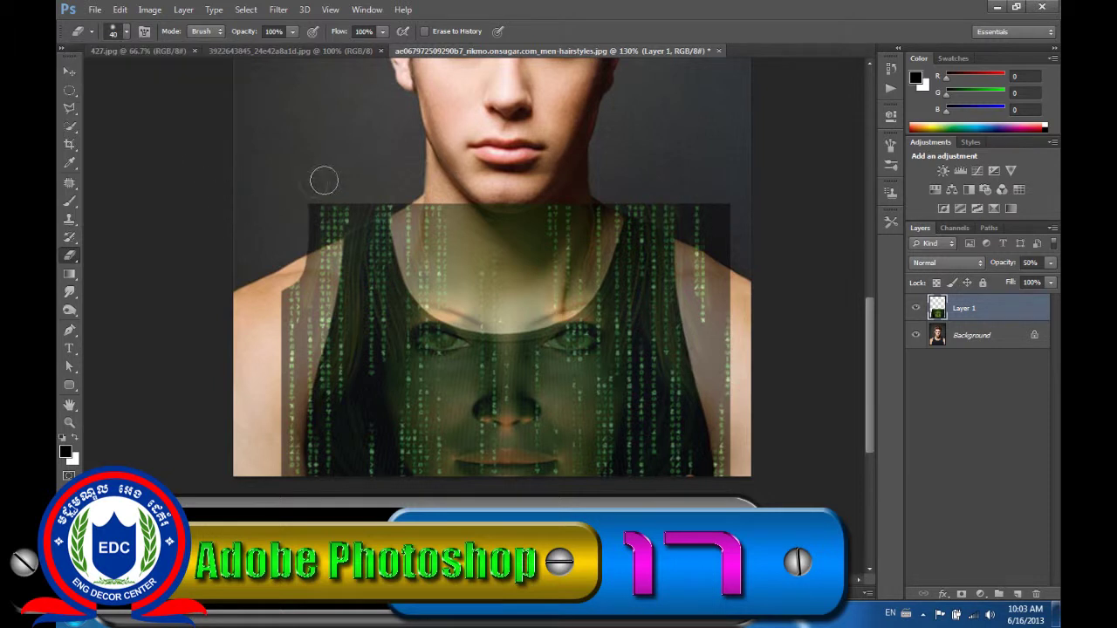
pyautogui.moveTo(318, 209); pyautogui.dragTo(288, 303)
pyautogui.press('[')
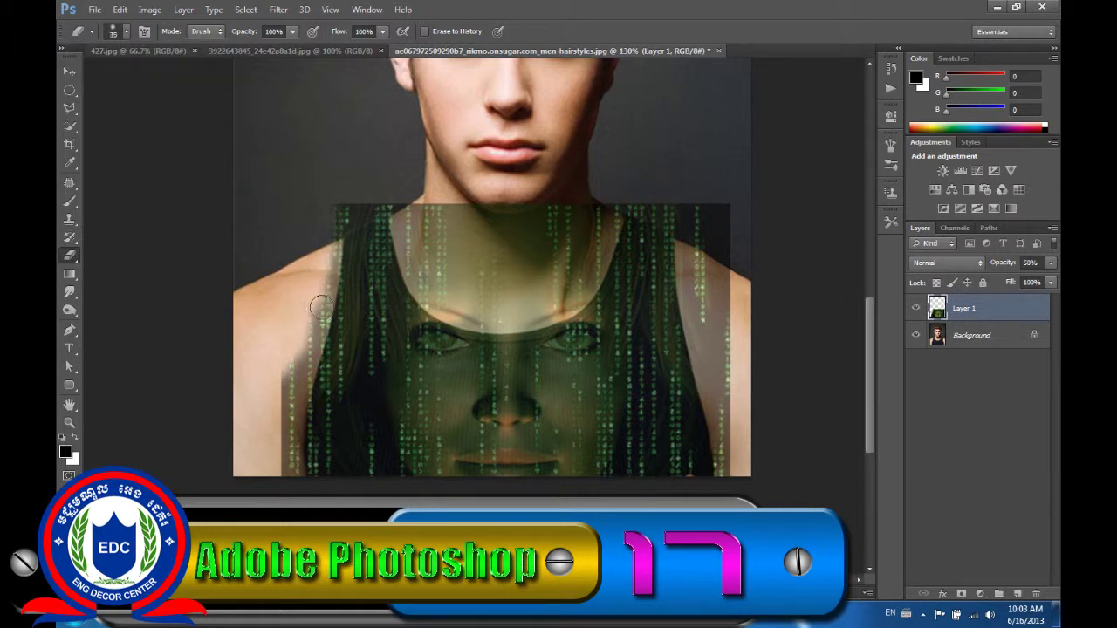
pyautogui.moveTo(316, 309)
pyautogui.mouseDown()
pyautogui.moveTo(288, 471)
pyautogui.moveTo(319, 320)
pyautogui.moveTo(389, 207)
pyautogui.mouseUp()
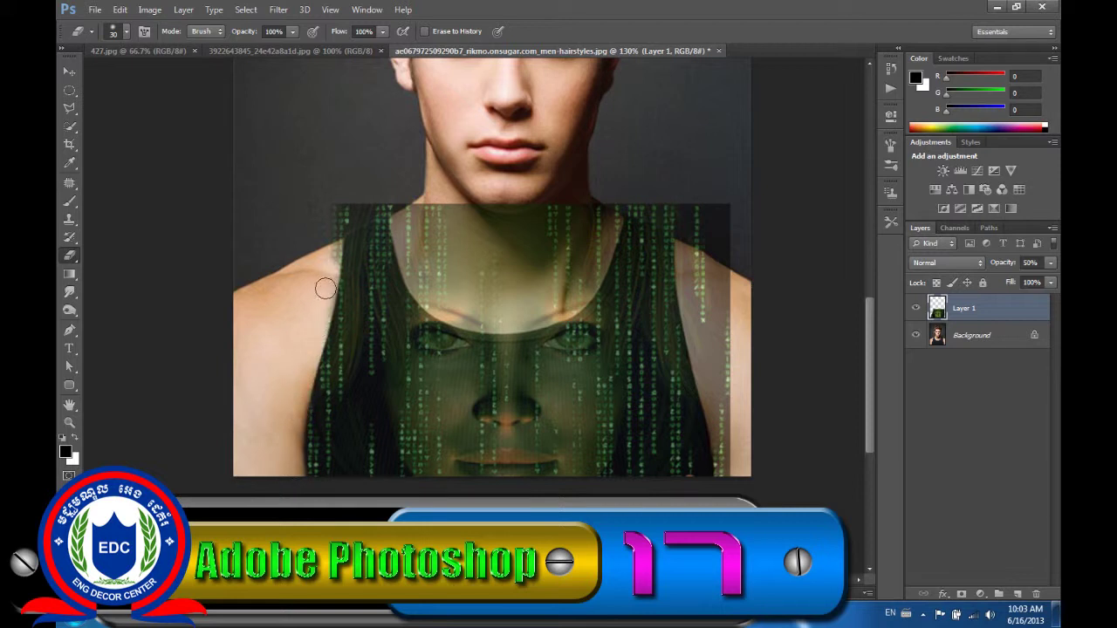
# Step: Erase the green Matrix residue from the neck, collar, past the tank top and along the right arm
pyautogui.moveTo(390, 193)
pyautogui.mouseDown()
pyautogui.moveTo(415, 274)
pyautogui.moveTo(580, 205)
pyautogui.mouseUp()
pyautogui.moveTo(478, 231)
pyautogui.mouseDown()
pyautogui.moveTo(433, 296)
pyautogui.moveTo(562, 300)
pyautogui.moveTo(567, 249)
pyautogui.moveTo(603, 212)
pyautogui.moveTo(621, 216)
pyautogui.moveTo(604, 270)
pyautogui.moveTo(597, 263)
pyautogui.mouseUp()
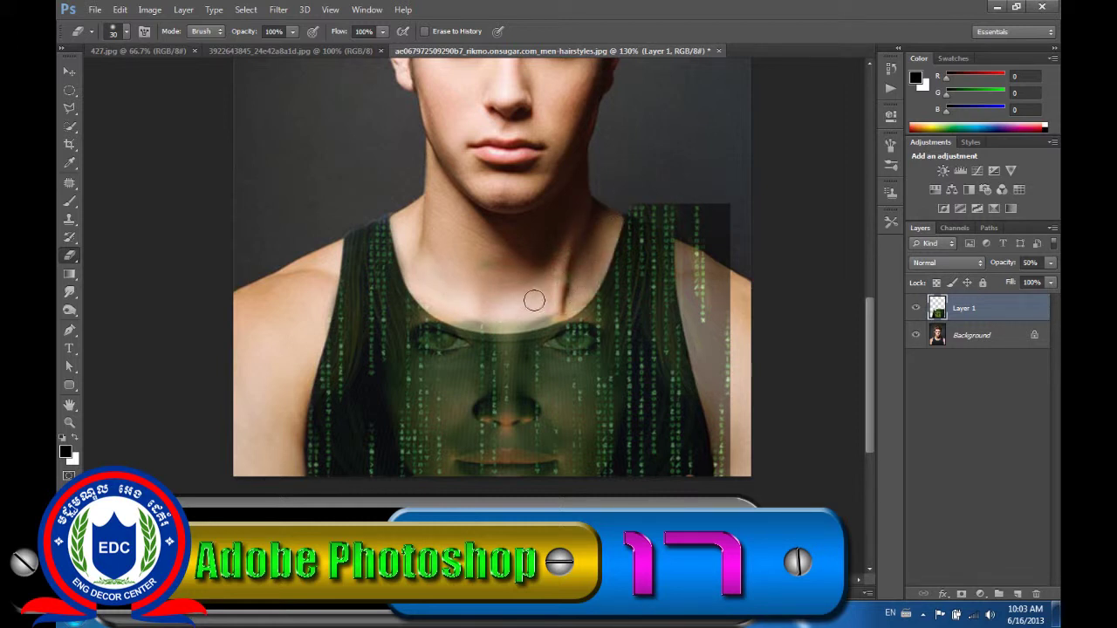
pyautogui.moveTo(565, 303)
pyautogui.mouseDown()
pyautogui.moveTo(451, 316)
pyautogui.moveTo(517, 325)
pyautogui.moveTo(557, 302)
pyautogui.mouseUp()
pyautogui.hotkey('ctrl', 'z')
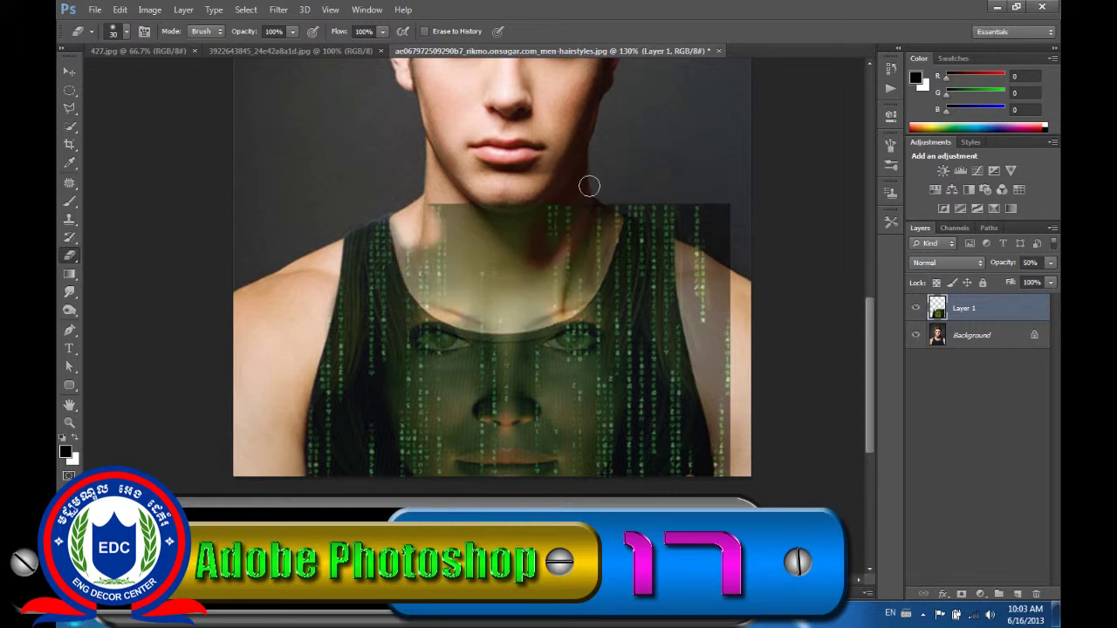
pyautogui.moveTo(509, 241)
pyautogui.mouseDown()
pyautogui.moveTo(449, 233)
pyautogui.moveTo(402, 243)
pyautogui.moveTo(395, 226)
pyautogui.moveTo(454, 295)
pyautogui.moveTo(475, 258)
pyautogui.moveTo(490, 279)
pyautogui.moveTo(533, 295)
pyautogui.moveTo(593, 266)
pyautogui.moveTo(616, 190)
pyautogui.mouseUp()
pyautogui.moveTo(587, 276)
pyautogui.mouseDown()
pyautogui.moveTo(520, 316)
pyautogui.moveTo(463, 293)
pyautogui.moveTo(477, 319)
pyautogui.moveTo(430, 295)
pyautogui.moveTo(506, 323)
pyautogui.moveTo(565, 307)
pyautogui.mouseUp()
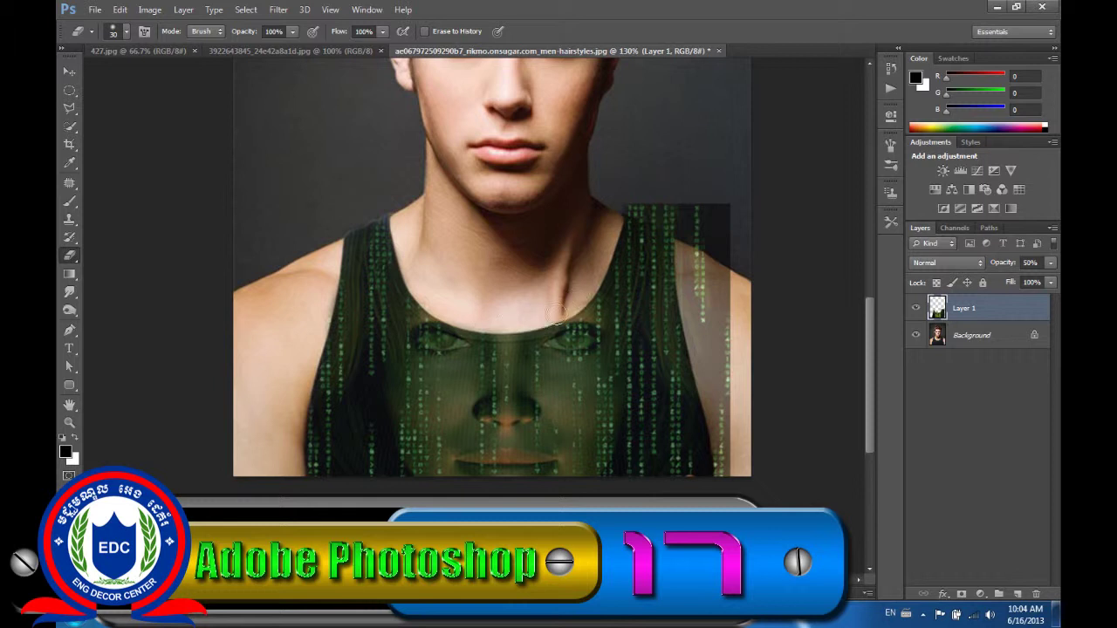
pyautogui.moveTo(638, 190)
pyautogui.mouseDown()
pyautogui.moveTo(629, 200)
pyautogui.moveTo(714, 253)
pyautogui.moveTo(730, 248)
pyautogui.moveTo(690, 262)
pyautogui.moveTo(691, 290)
pyautogui.moveTo(725, 244)
pyautogui.moveTo(724, 358)
pyautogui.moveTo(712, 253)
pyautogui.mouseUp()
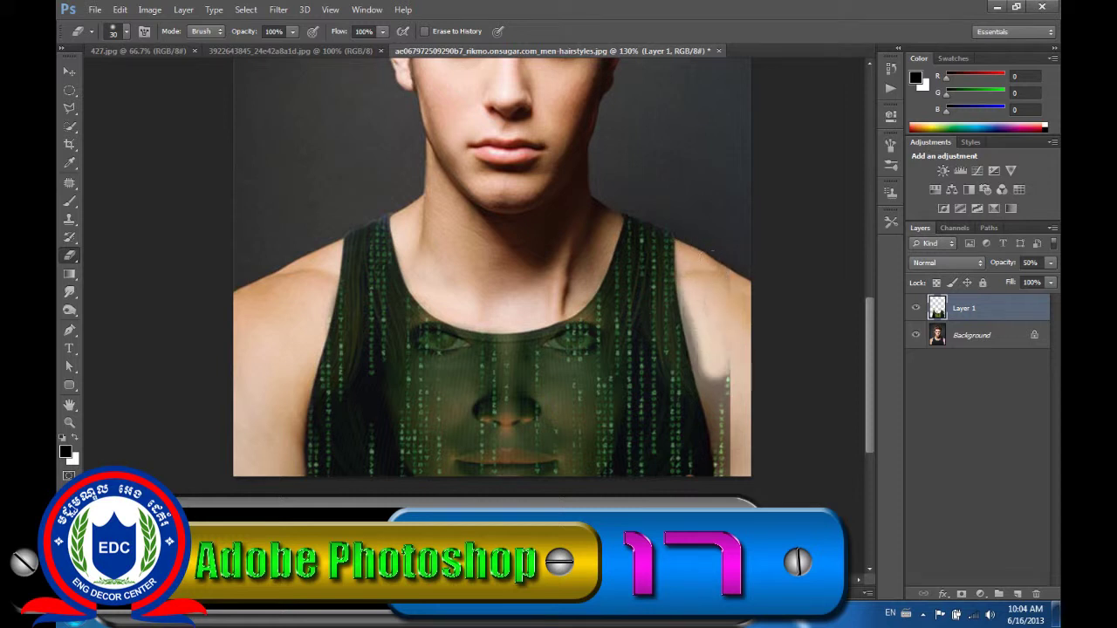
pyautogui.moveTo(691, 297)
pyautogui.mouseDown()
pyautogui.moveTo(721, 475)
pyautogui.moveTo(729, 356)
pyautogui.moveTo(709, 388)
pyautogui.moveTo(698, 346)
pyautogui.mouseUp()
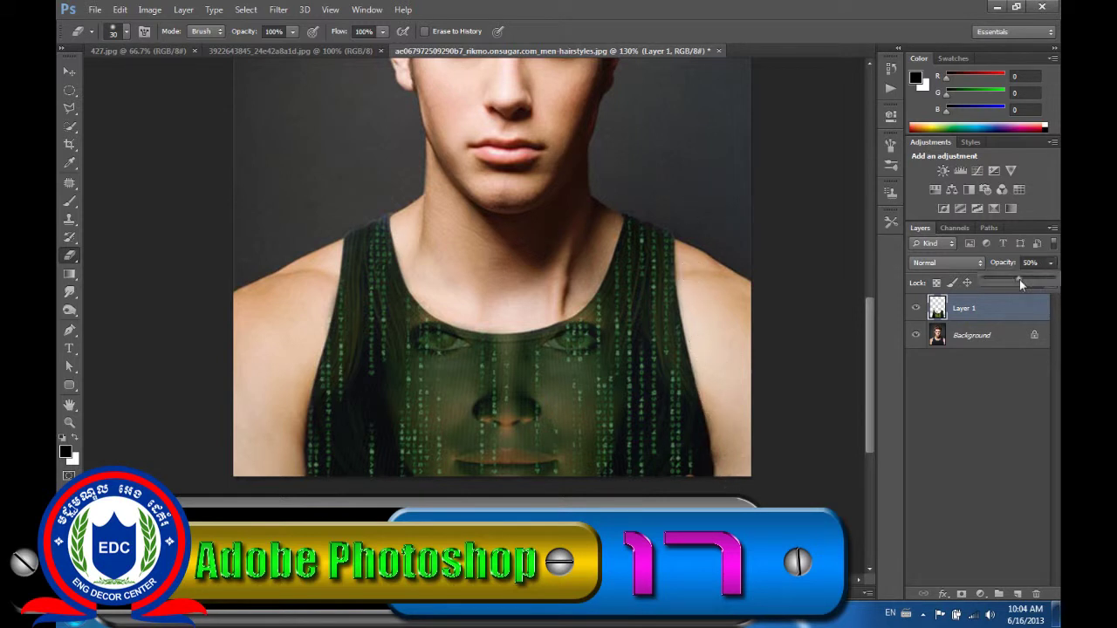
pyautogui.moveTo(1041, 278); pyautogui.dragTo(1059, 280)
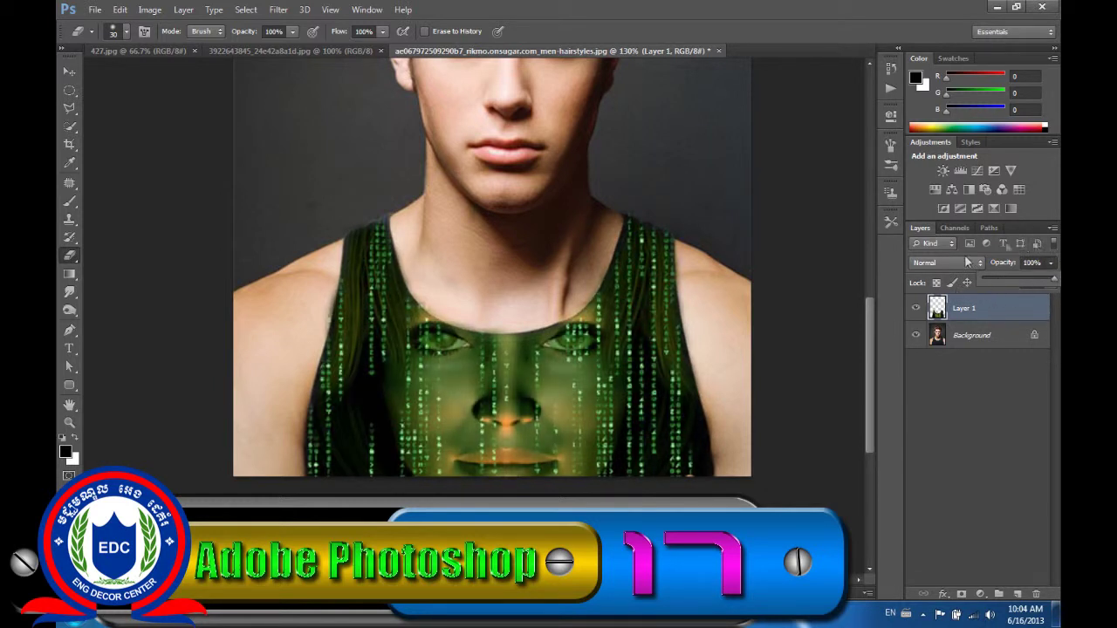
# Step: Restore Layer 1's opacity to 100% so the Matrix face shows vividly green
pyautogui.click(1002, 276)
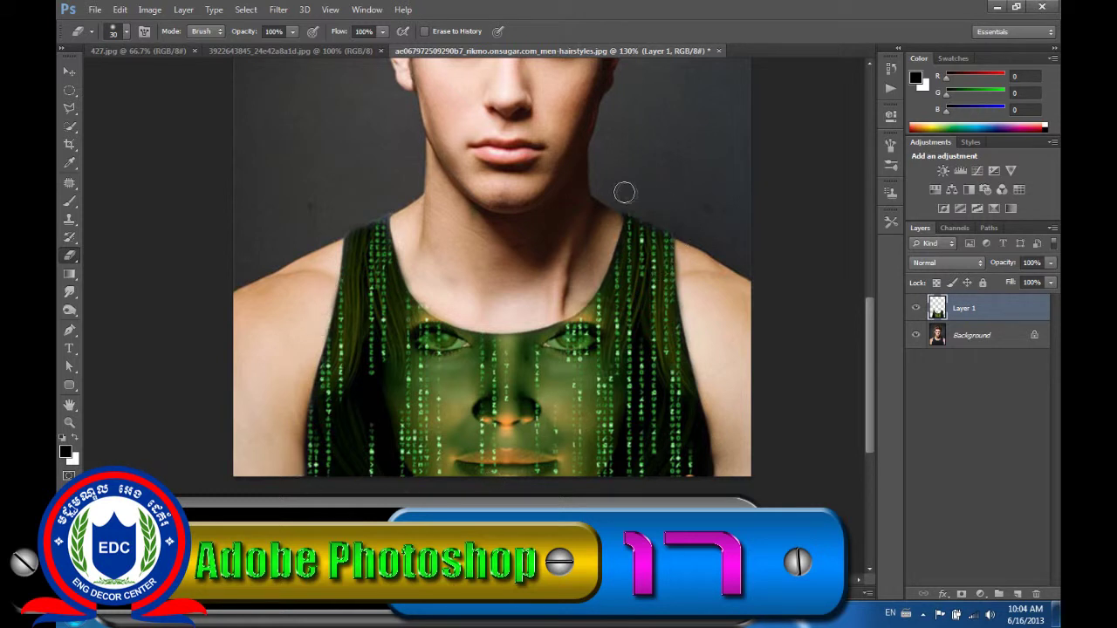
pyautogui.scroll(-3, 622, 201)
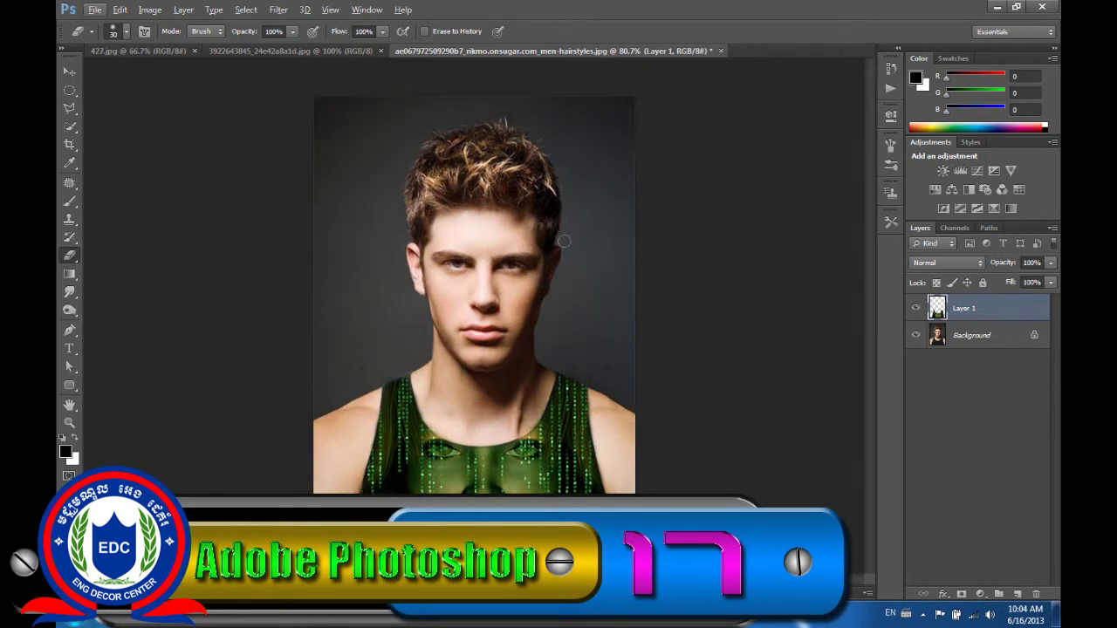
pyautogui.click(70, 71)
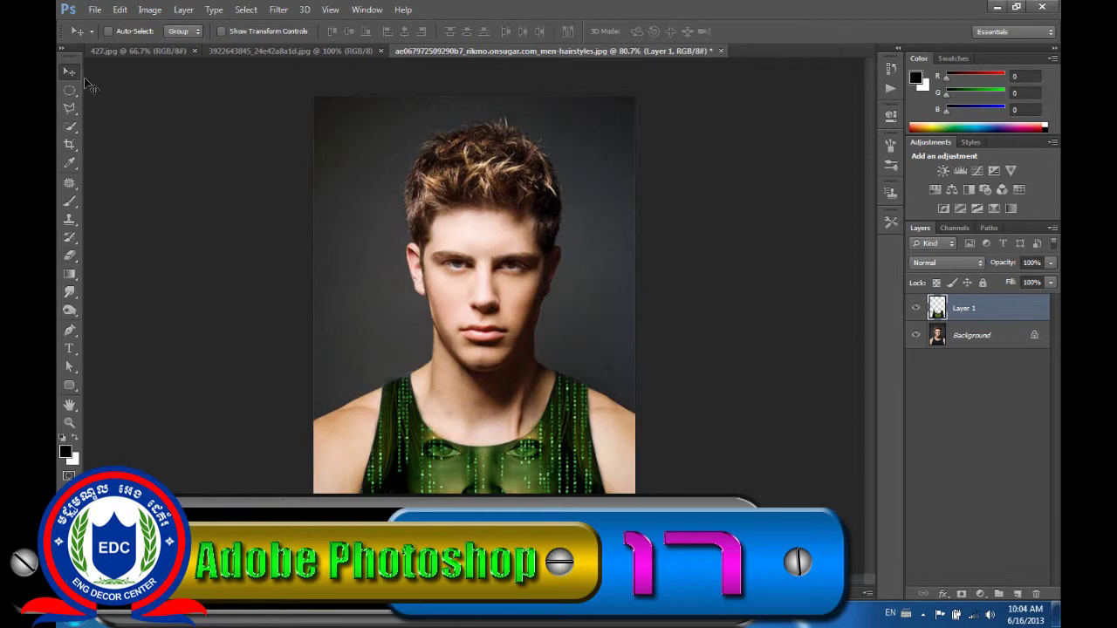
pyautogui.click(275, 50)
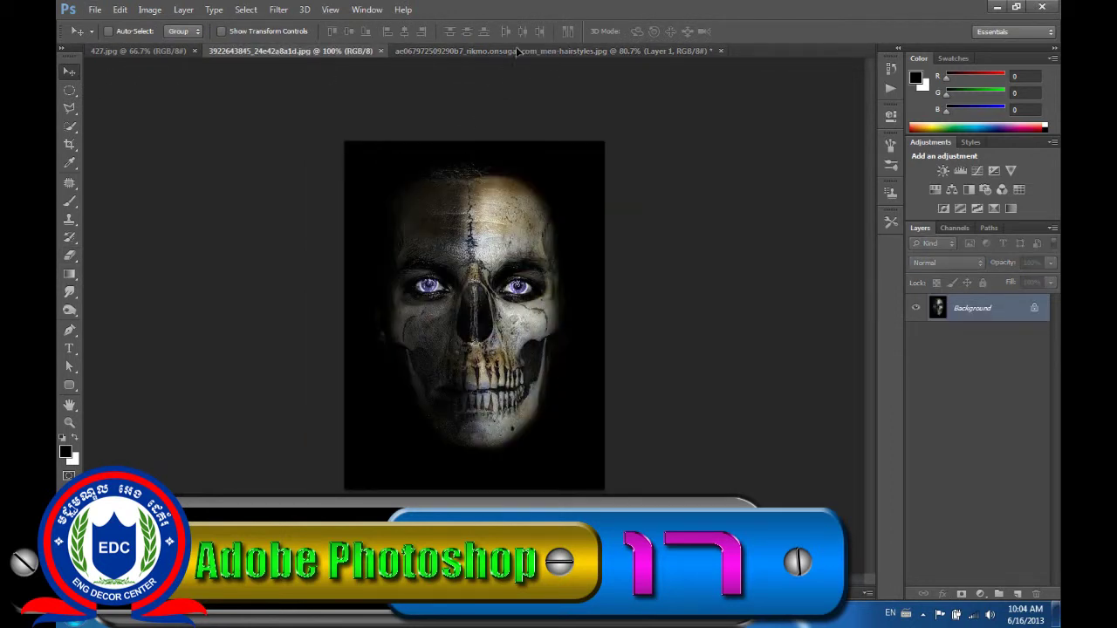
# Step: Drop the skull image into the portrait as Layer 2 at 54% opacity, nudged down over the face
pyautogui.moveTo(518, 51)
pyautogui.mouseDown()
pyautogui.moveTo(520, 287)
pyautogui.moveTo(461, 258)
pyautogui.mouseUp()
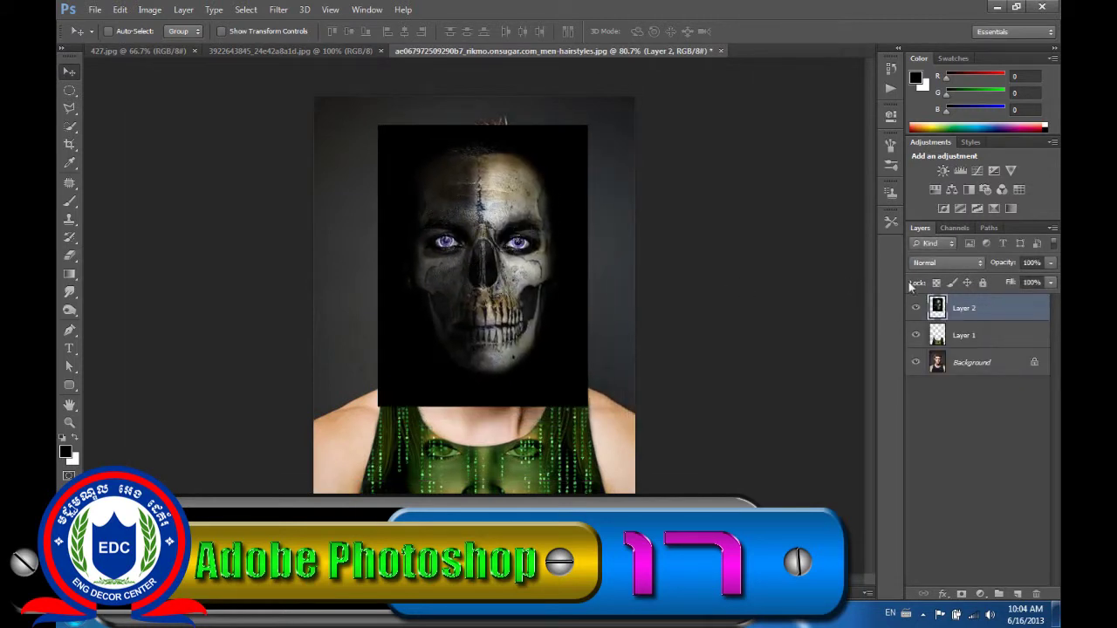
pyautogui.click(1054, 262)
pyautogui.moveTo(1020, 278); pyautogui.dragTo(1017, 277)
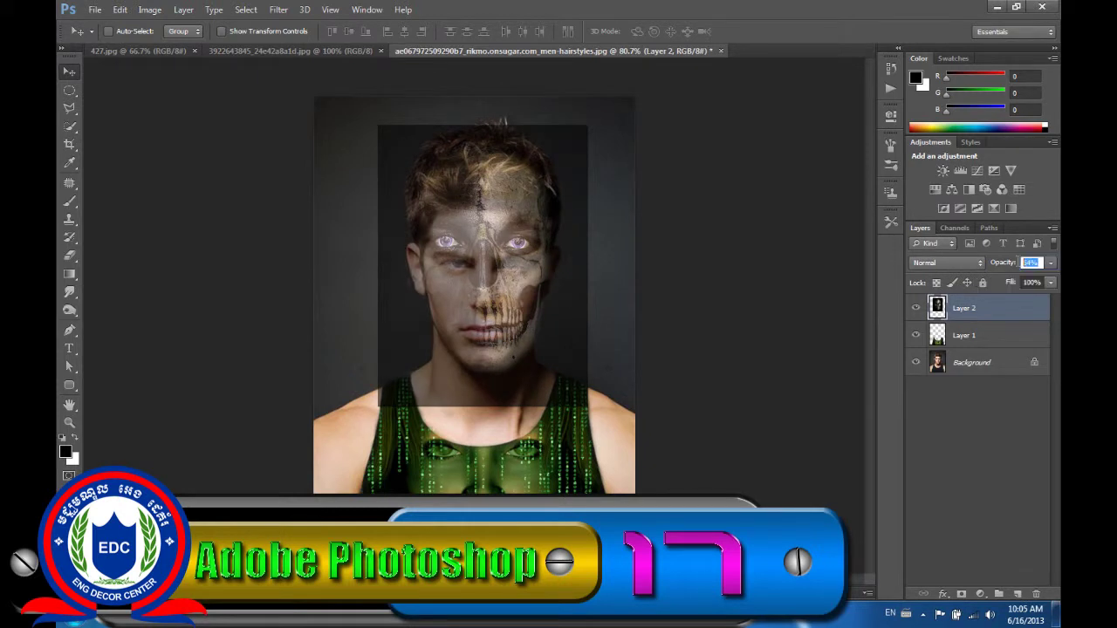
pyautogui.moveTo(532, 257); pyautogui.dragTo(535, 273)
pyautogui.hotkey('ctrl', 't')
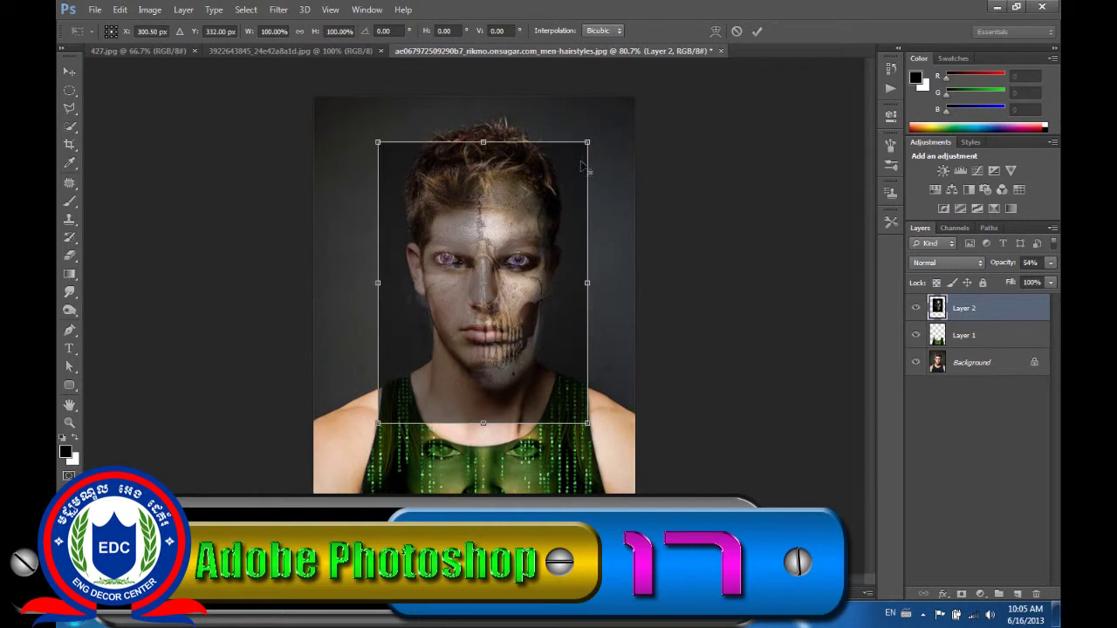
# Step: Resize and nudge the skull layer until its eyes and mouth line up with the man's face
pyautogui.moveTo(587, 142); pyautogui.dragTo(553, 186)
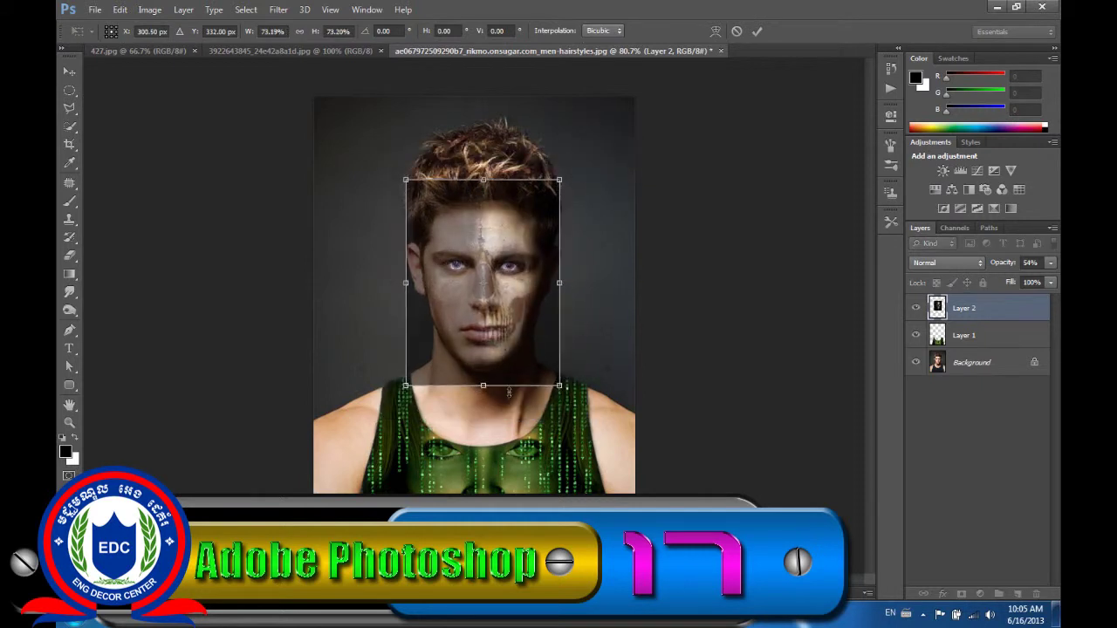
pyautogui.scroll(2, 515, 400)
pyautogui.moveTo(513, 225); pyautogui.dragTo(513, 233)
pyautogui.press('Up')
pyautogui.press('Up')
pyautogui.press('Up')
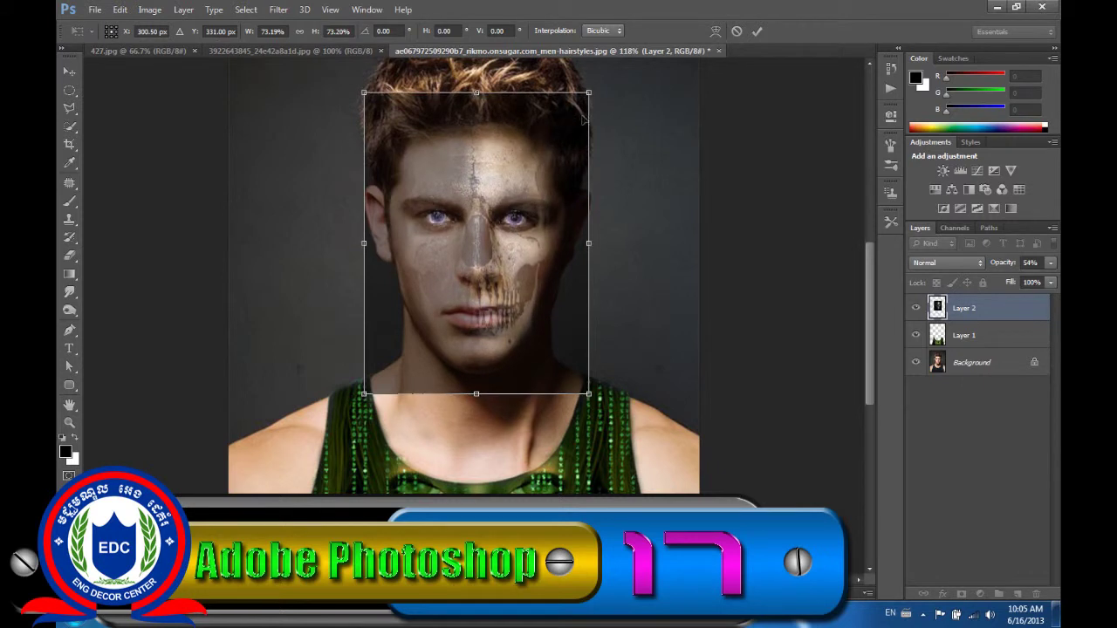
pyautogui.moveTo(591, 91); pyautogui.dragTo(583, 102)
pyautogui.press('Up')
pyautogui.moveTo(582, 103); pyautogui.dragTo(594, 91)
pyautogui.press('Down')
pyautogui.press('Up')
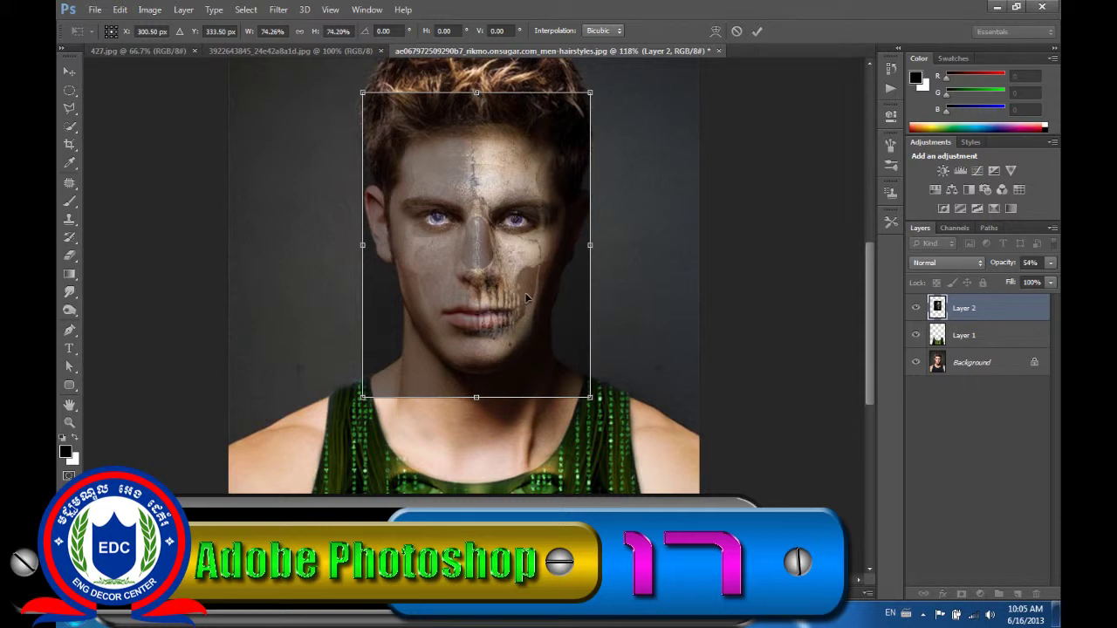
pyautogui.press('Return')
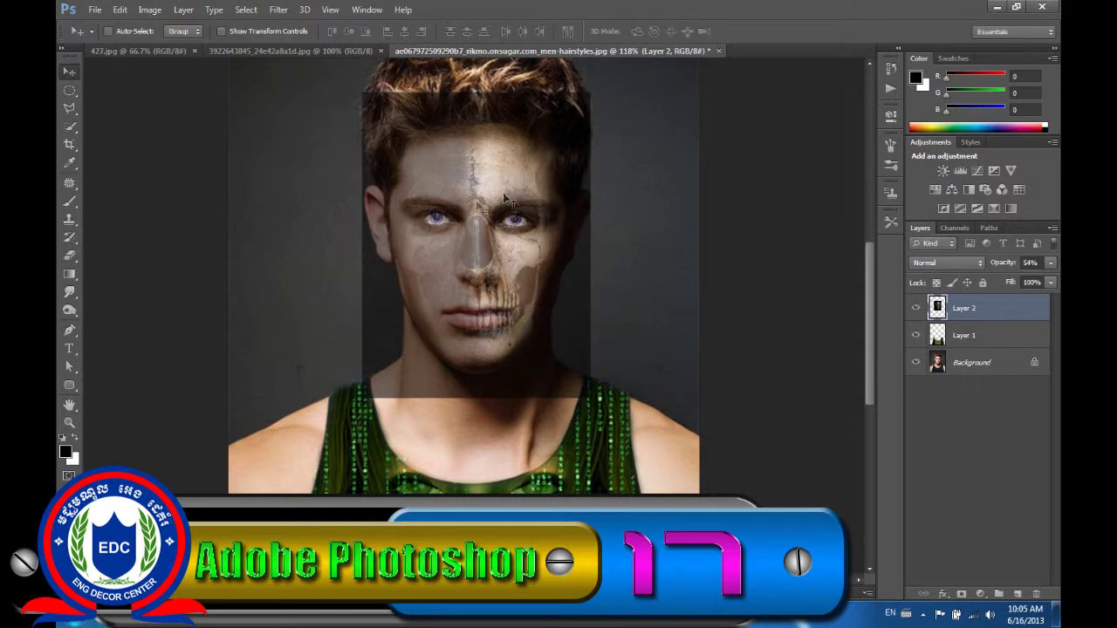
pyautogui.click(69, 255)
# Step: With a 50 px eraser, remove the skull layer's hard edges over the hair, jaw and cheek
pyautogui.click(140, 251)
pyautogui.press(']')
pyautogui.press(']')
pyautogui.moveTo(349, 100)
pyautogui.mouseDown()
pyautogui.moveTo(367, 287)
pyautogui.moveTo(393, 360)
pyautogui.moveTo(381, 340)
pyautogui.moveTo(498, 395)
pyautogui.moveTo(573, 381)
pyautogui.moveTo(591, 167)
pyautogui.moveTo(536, 96)
pyautogui.moveTo(359, 112)
pyautogui.moveTo(393, 117)
pyautogui.moveTo(358, 192)
pyautogui.moveTo(363, 214)
pyautogui.mouseUp()
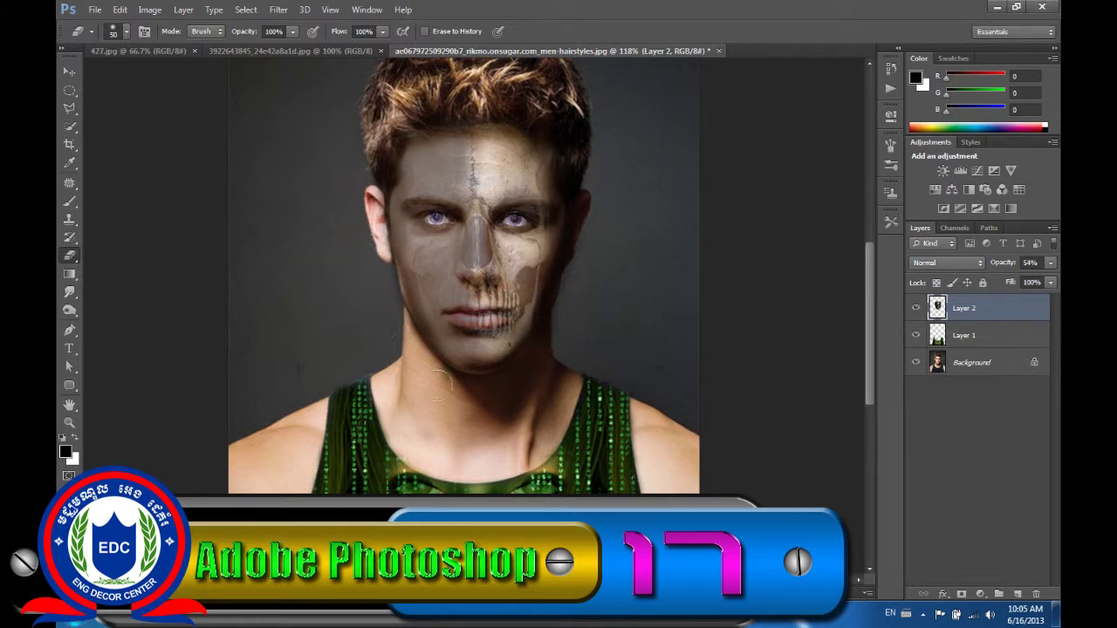
pyautogui.moveTo(405, 353)
pyautogui.mouseDown()
pyautogui.moveTo(544, 386)
pyautogui.moveTo(587, 286)
pyautogui.moveTo(596, 145)
pyautogui.moveTo(487, 87)
pyautogui.moveTo(523, 87)
pyautogui.moveTo(599, 173)
pyautogui.moveTo(595, 237)
pyautogui.moveTo(603, 222)
pyautogui.moveTo(581, 294)
pyautogui.moveTo(579, 282)
pyautogui.moveTo(521, 393)
pyautogui.mouseUp()
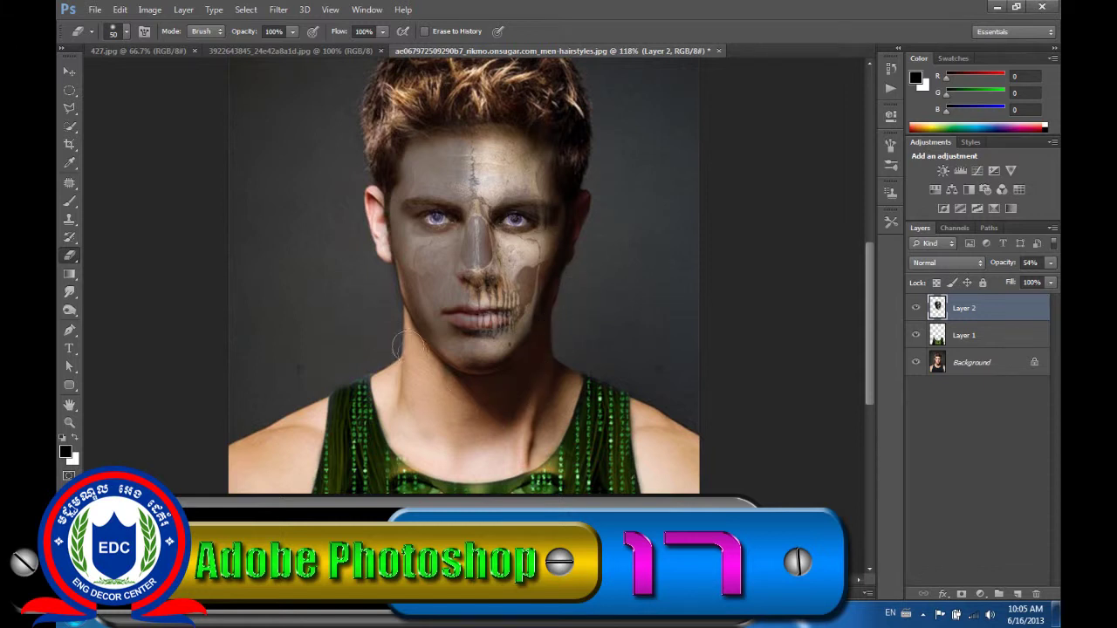
pyautogui.scroll(-2, 401, 357)
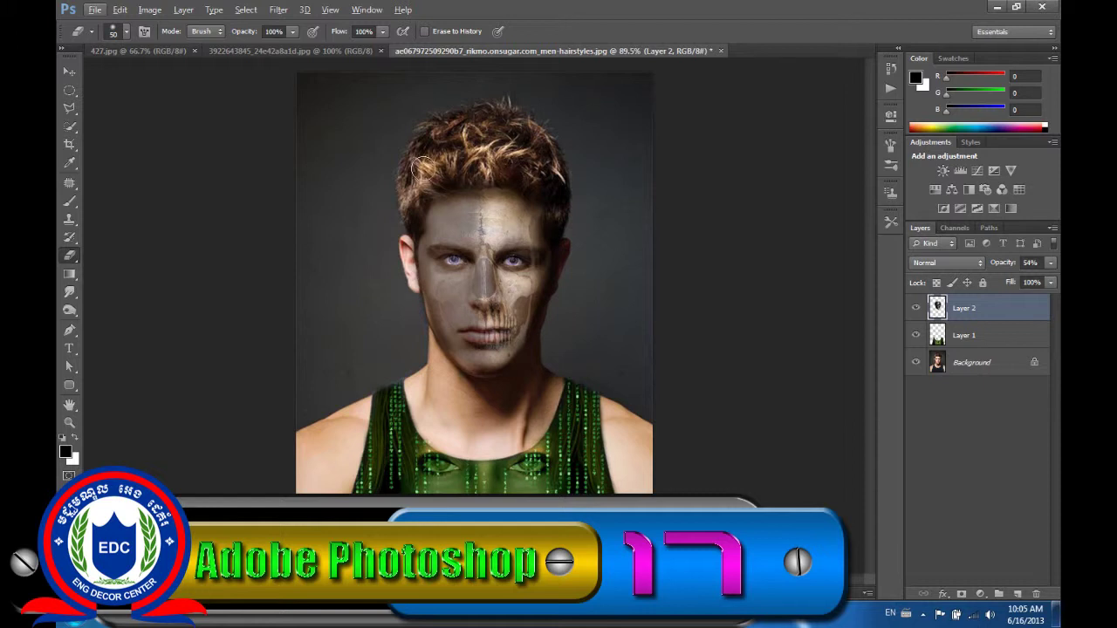
pyautogui.click(70, 72)
# Step: Set the skull layer (Layer 2) opacity to 70%
pyautogui.click(1049, 262)
pyautogui.moveTo(1027, 277); pyautogui.dragTo(1029, 278)
pyautogui.click(995, 267)
pyautogui.write('0')
pyautogui.hotkey('ctrl', 'z')
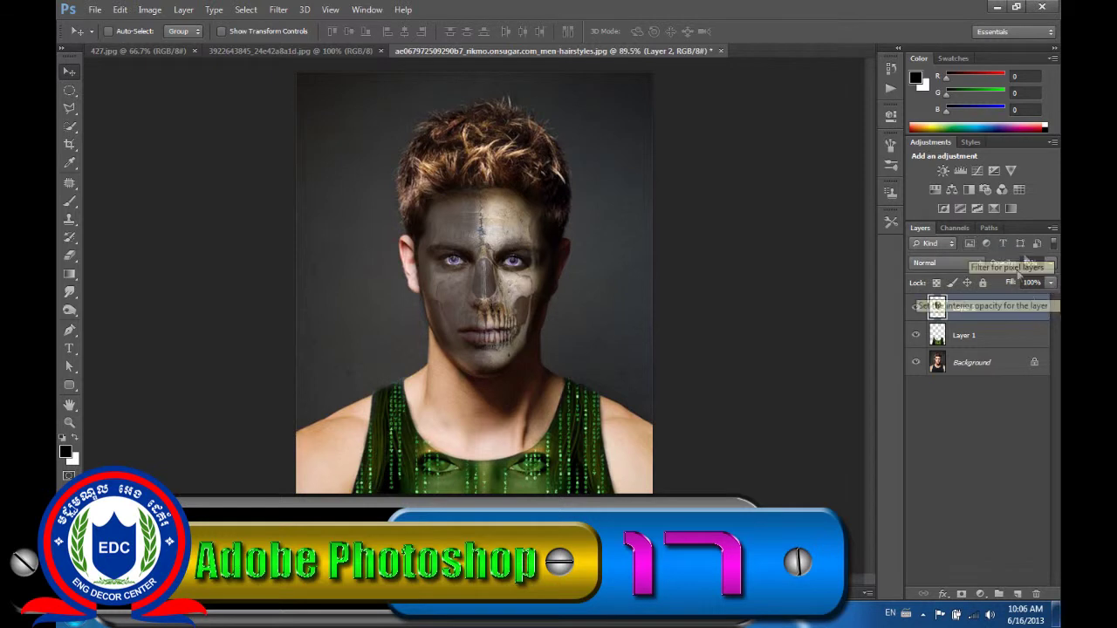
# Step: Add a new empty Layer 3 above the skull layer
pyautogui.scroll(-2, 548, 259)
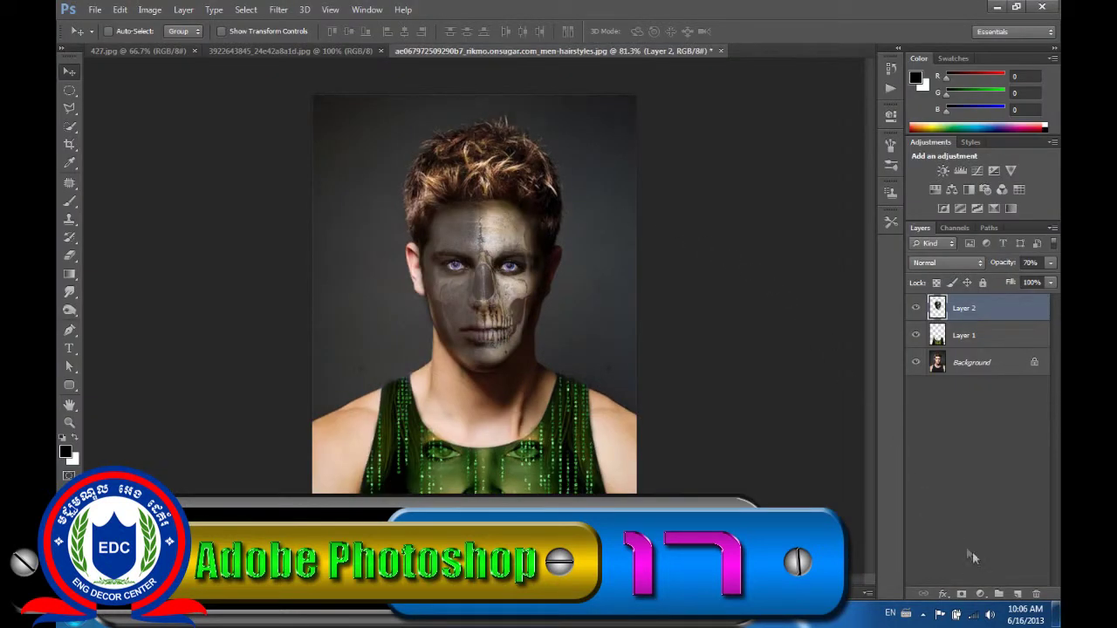
pyautogui.click(1019, 594)
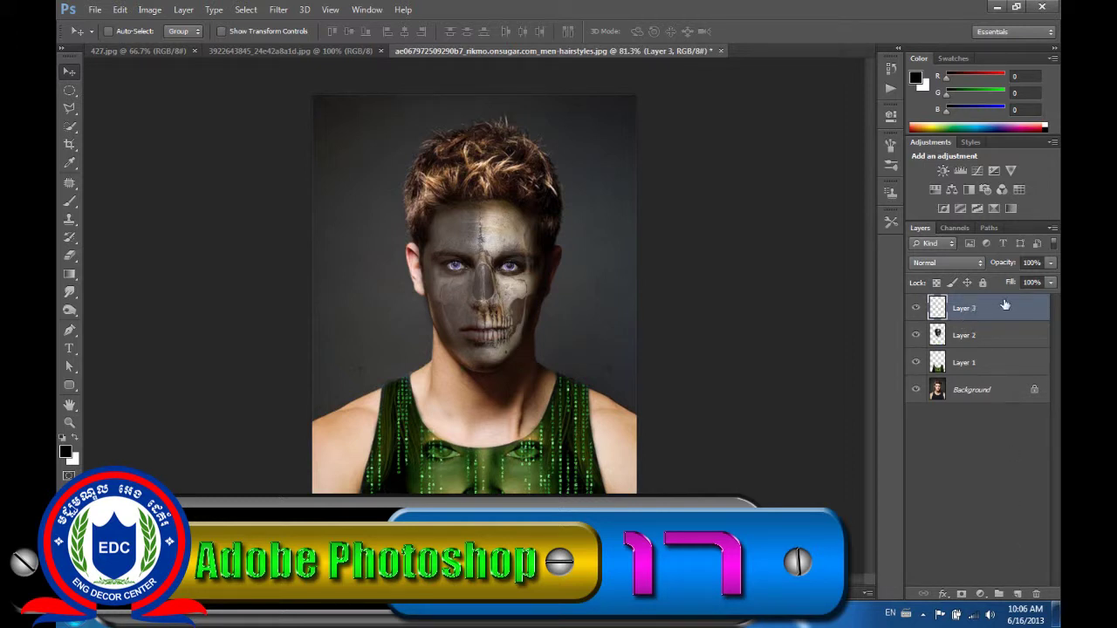
pyautogui.click(70, 202)
# Step: Select the standard Brush Tool with white as the foreground colour
pyautogui.rightClick(70, 202)
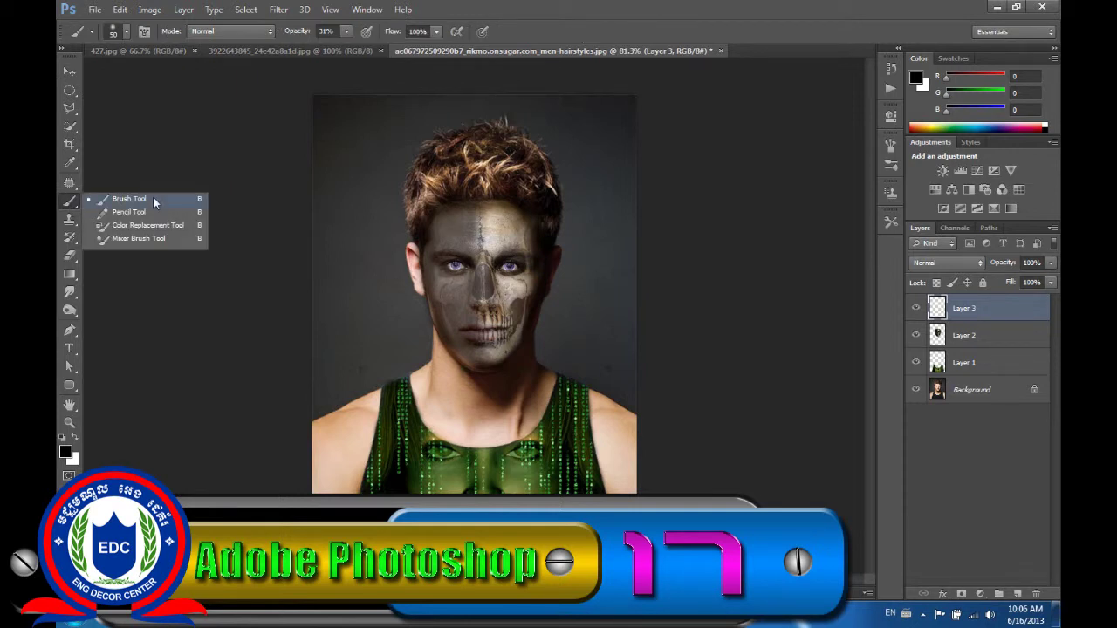
pyautogui.click(154, 200)
pyautogui.click(75, 439)
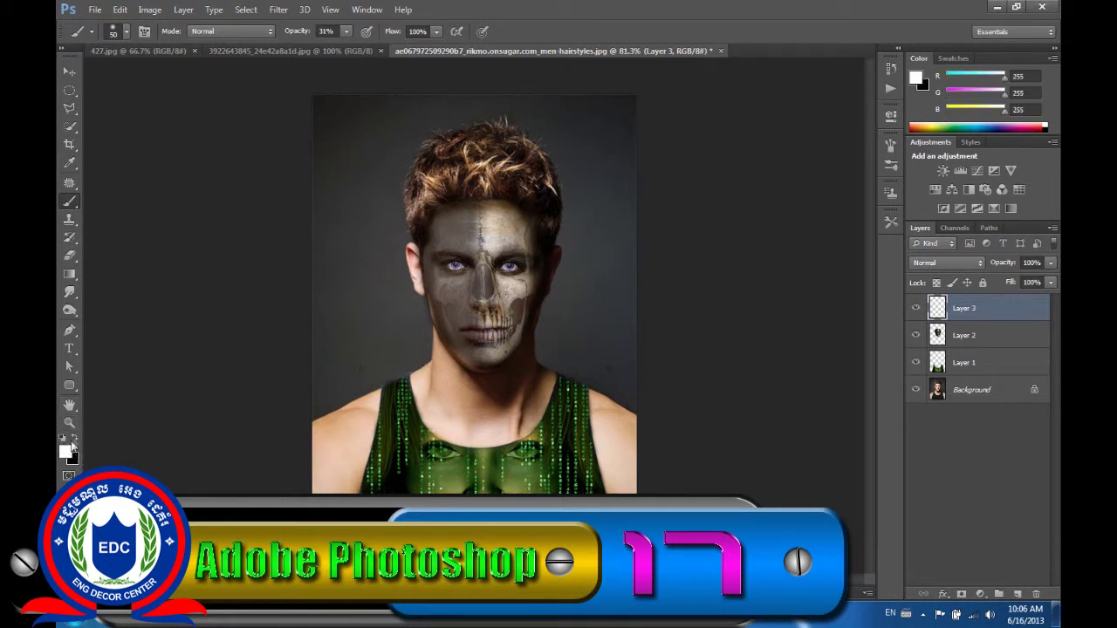
# Step: Paint white over the man's hair on Layer 3 at 100% brush opacity
pyautogui.moveTo(493, 177)
pyautogui.mouseDown()
pyautogui.moveTo(539, 155)
pyautogui.moveTo(478, 161)
pyautogui.mouseUp()
pyautogui.press(']')
pyautogui.press(']')
pyautogui.hotkey('ctrl', 'z')
pyautogui.click(347, 31)
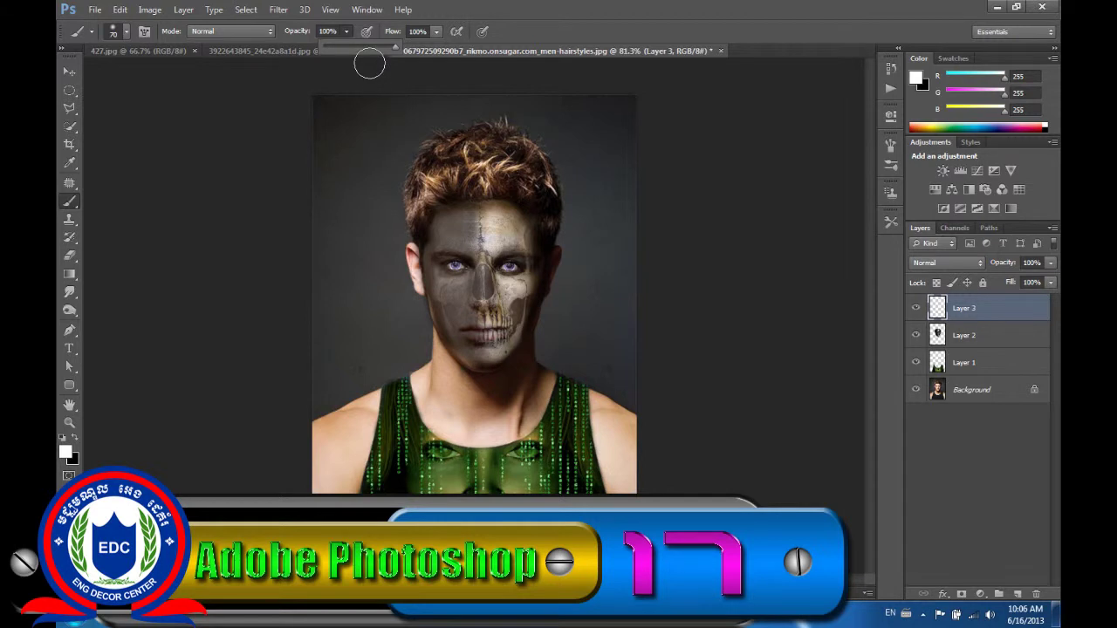
pyautogui.click(496, 152)
pyautogui.moveTo(497, 154)
pyautogui.mouseDown()
pyautogui.moveTo(450, 178)
pyautogui.moveTo(463, 154)
pyautogui.moveTo(531, 174)
pyautogui.moveTo(531, 157)
pyautogui.moveTo(540, 199)
pyautogui.moveTo(463, 180)
pyautogui.moveTo(429, 191)
pyautogui.moveTo(439, 149)
pyautogui.moveTo(492, 140)
pyautogui.moveTo(530, 157)
pyautogui.moveTo(552, 229)
pyautogui.moveTo(486, 182)
pyautogui.moveTo(421, 195)
pyautogui.moveTo(417, 223)
pyautogui.moveTo(429, 180)
pyautogui.mouseUp()
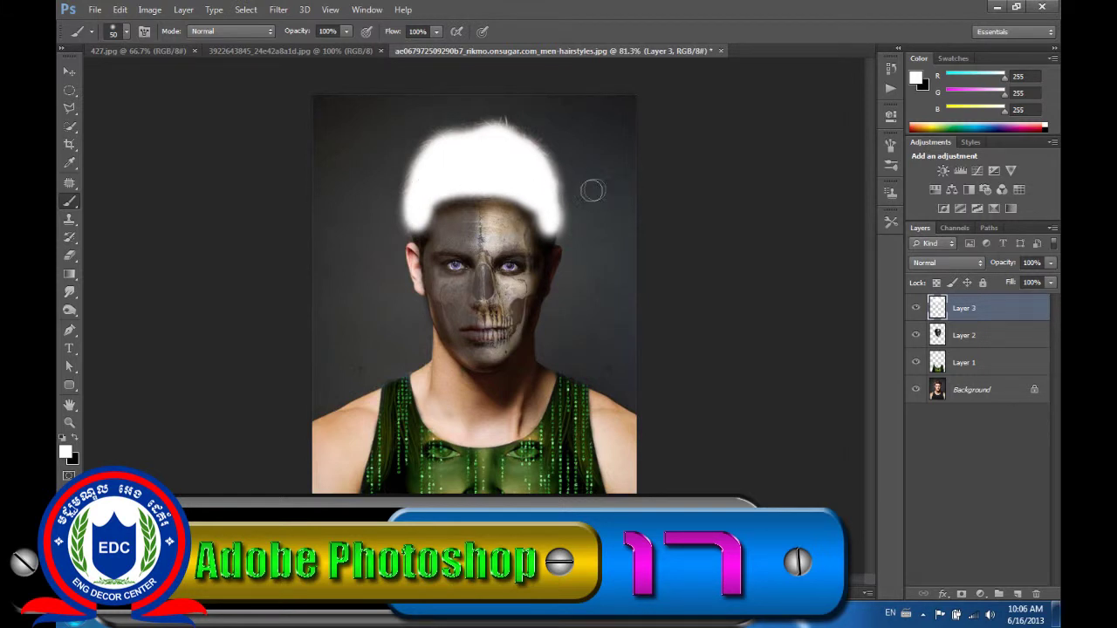
# Step: Switch Layer 3's blend mode to Overlay to light up the hair
pyautogui.click(981, 263)
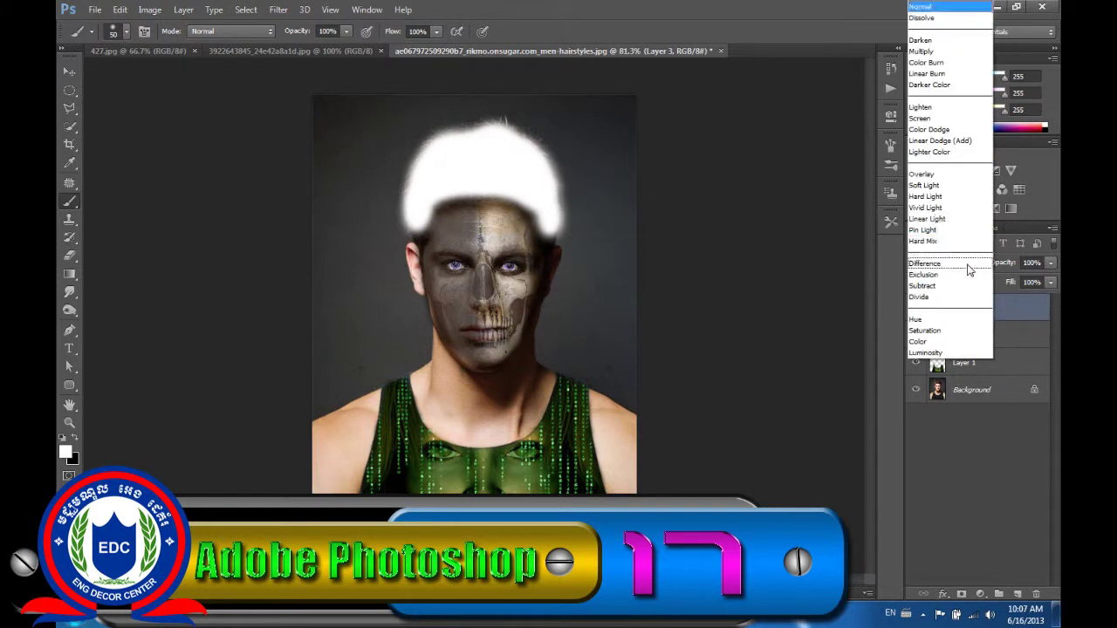
pyautogui.click(952, 175)
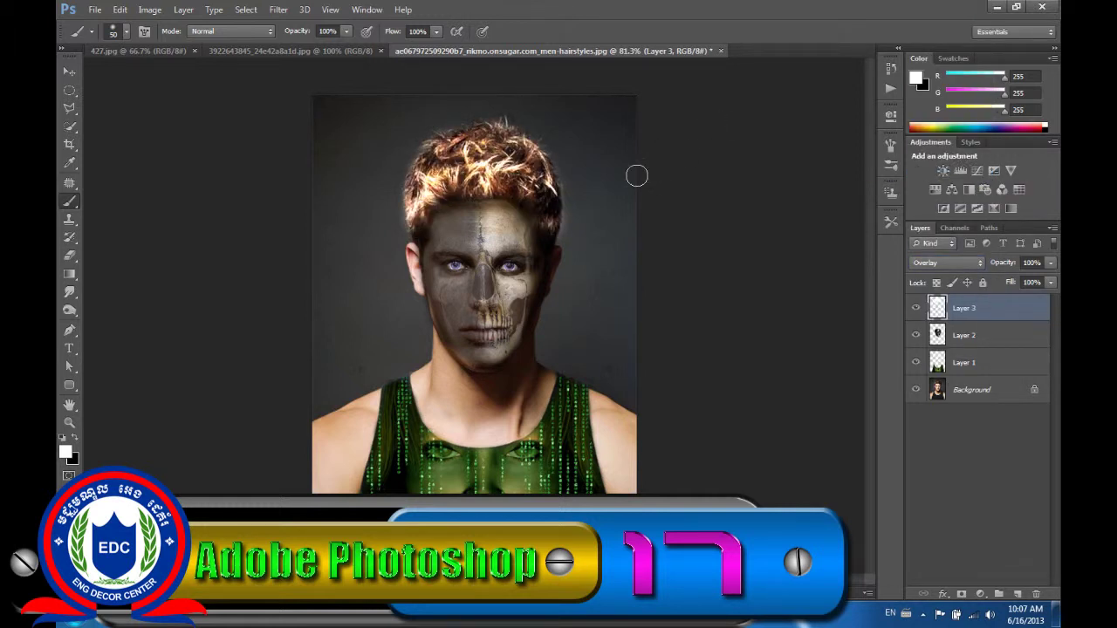
pyautogui.keyDown('alt'); pyautogui.scroll(4, 515, 164); pyautogui.keyUp('alt')
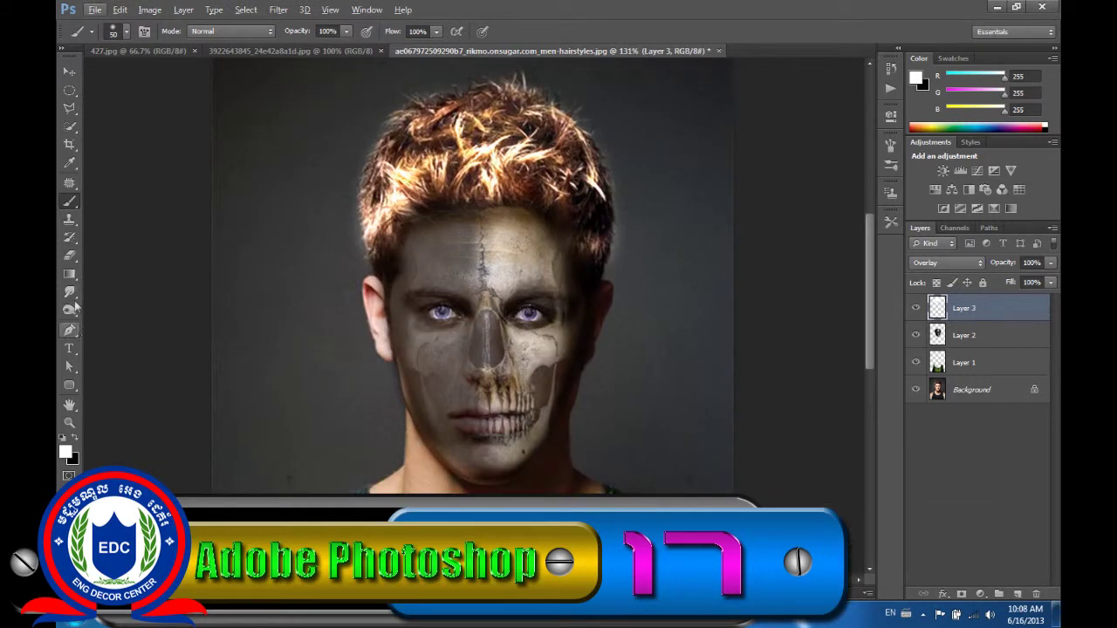
pyautogui.click(70, 255)
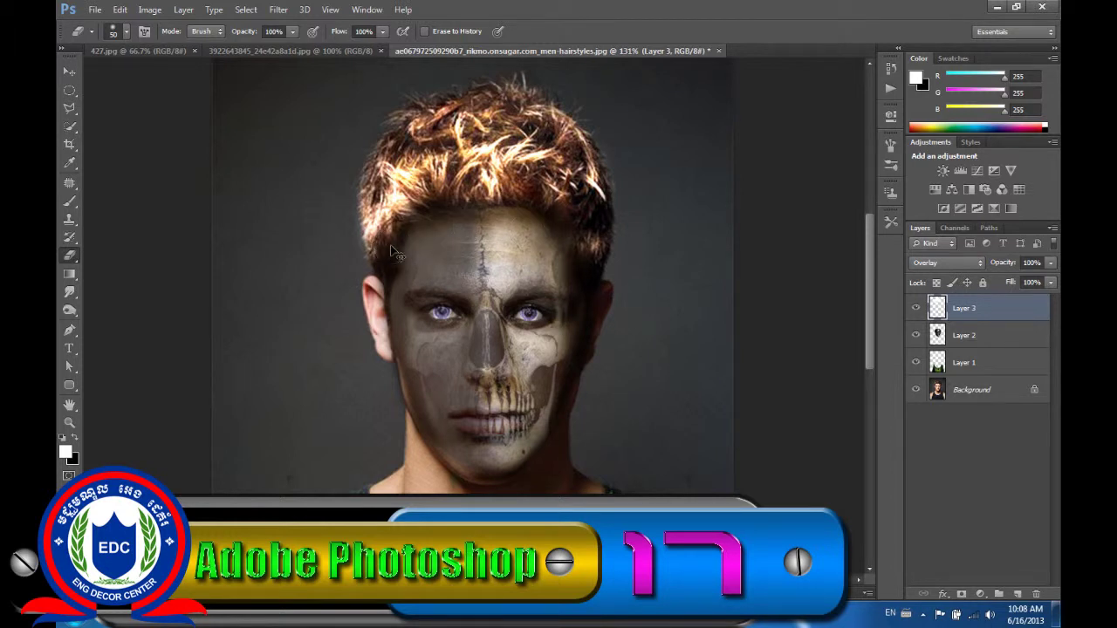
pyautogui.scroll(-3, 390, 251)
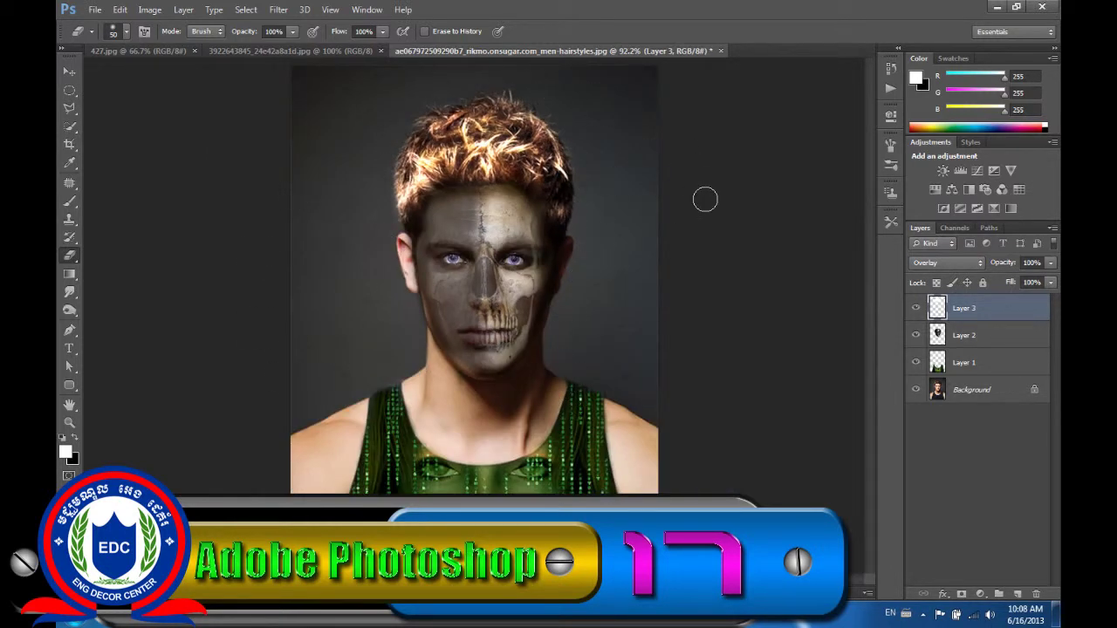